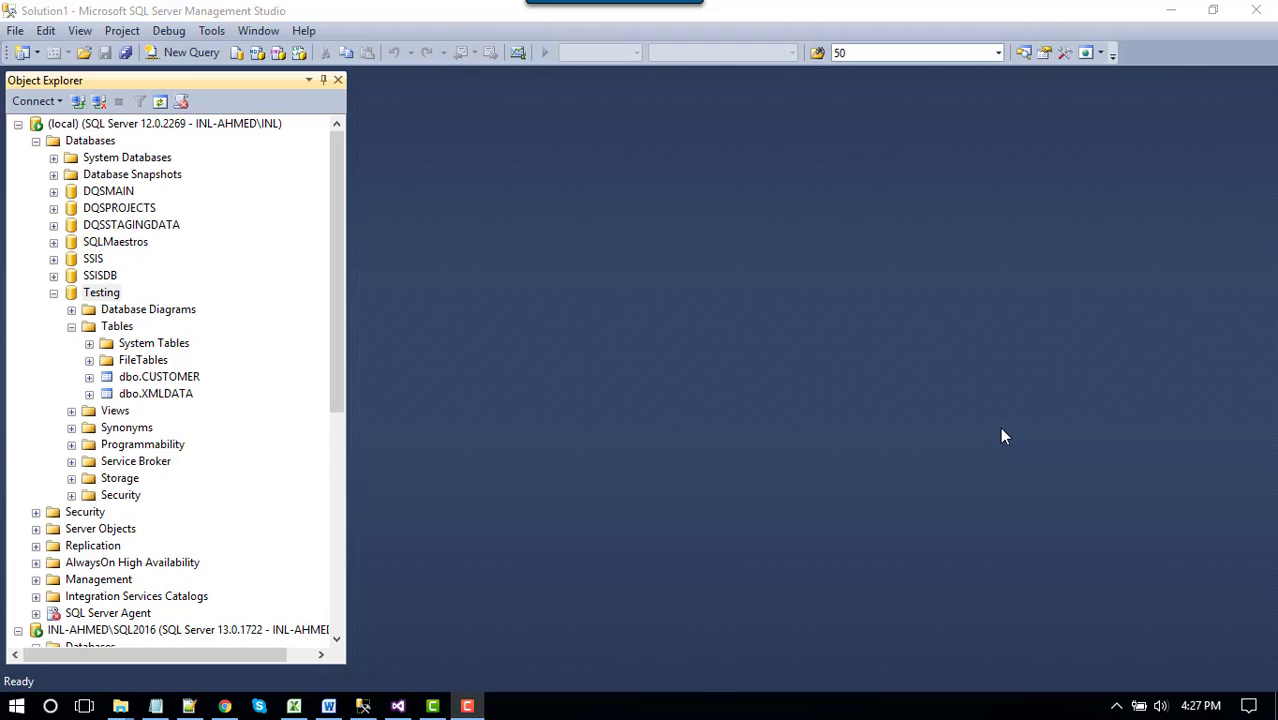
right_click(97, 295)
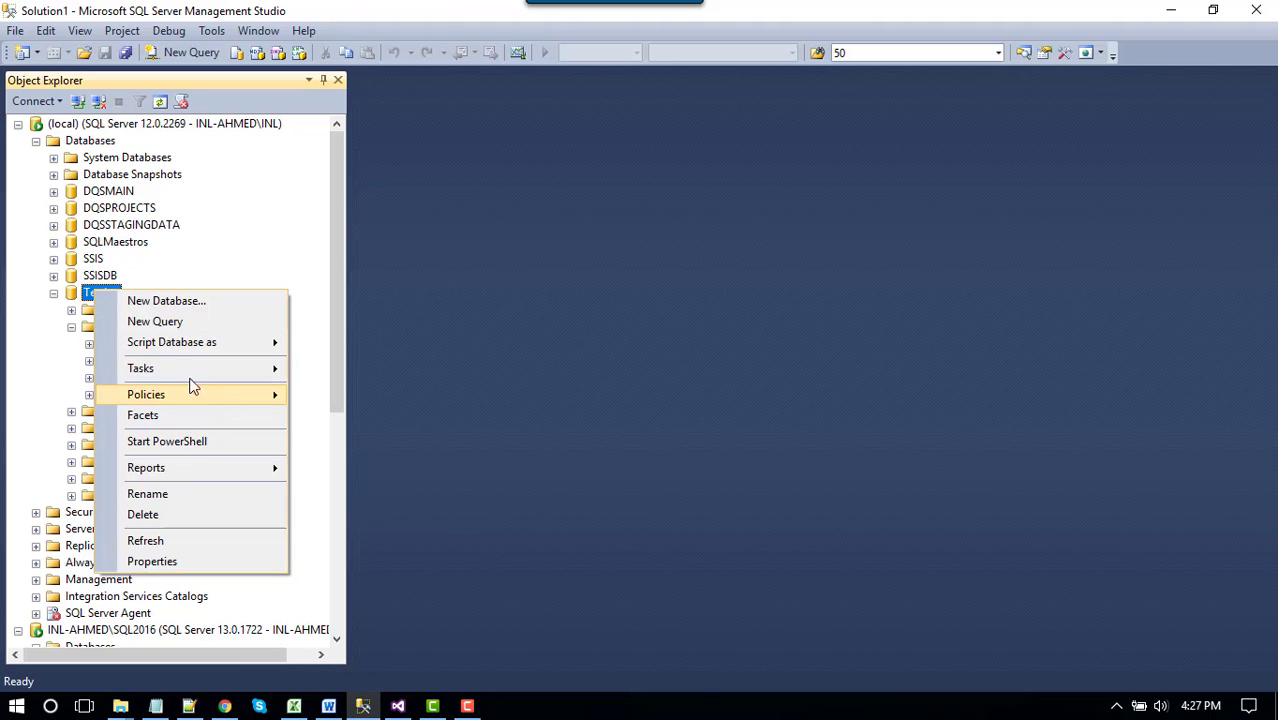
mouse_move(271, 370)
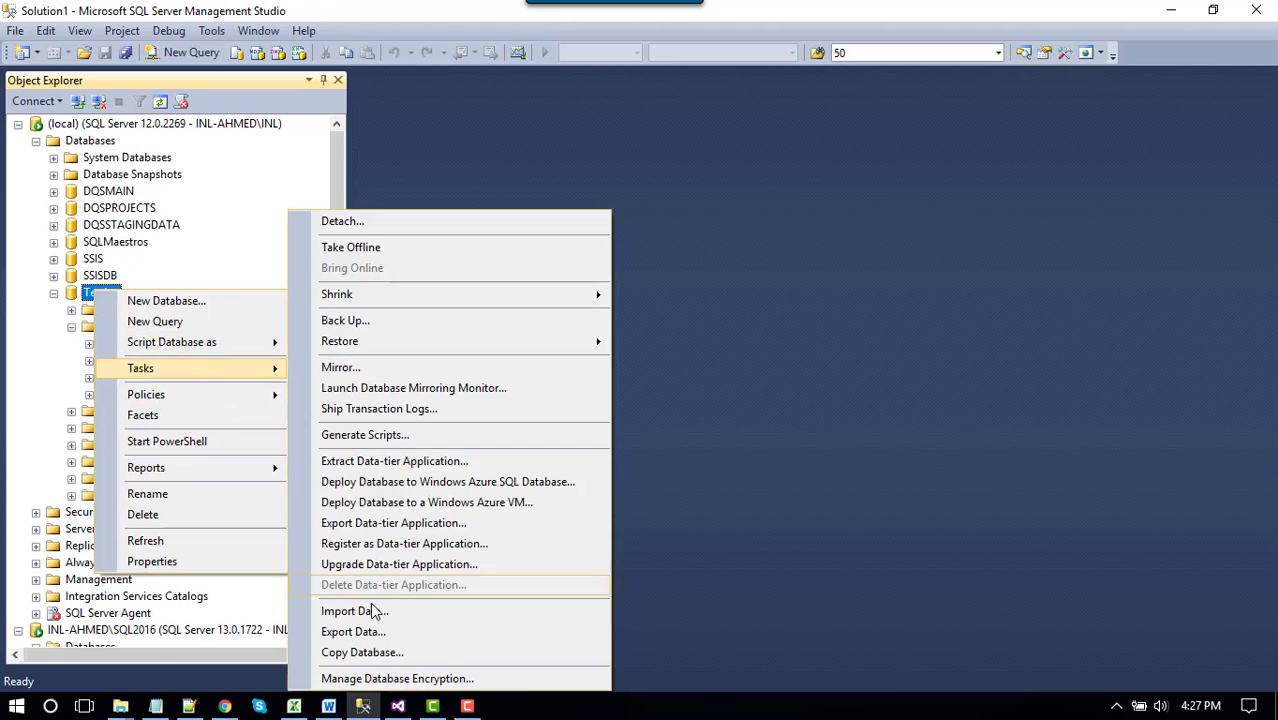
click(731, 339)
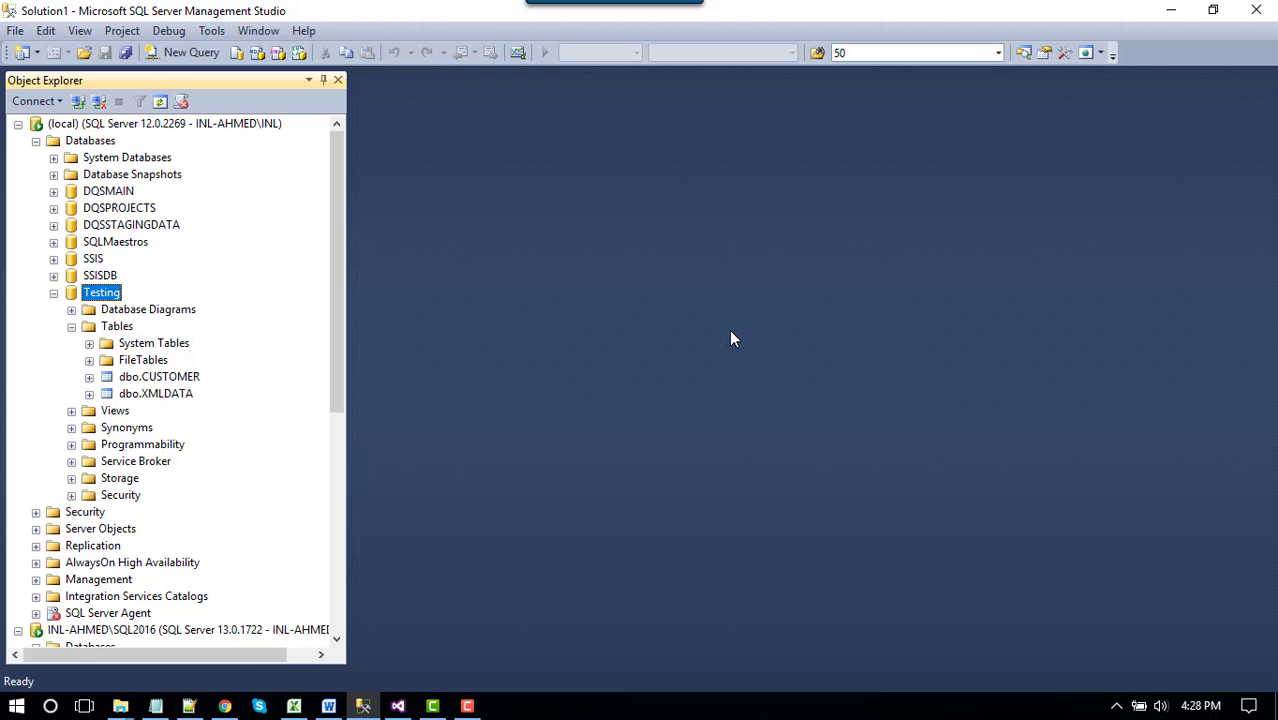
Step: View the top 1000 rows of the dbo.XMLDATA table in the local Testing database, then close the query
click(93, 124)
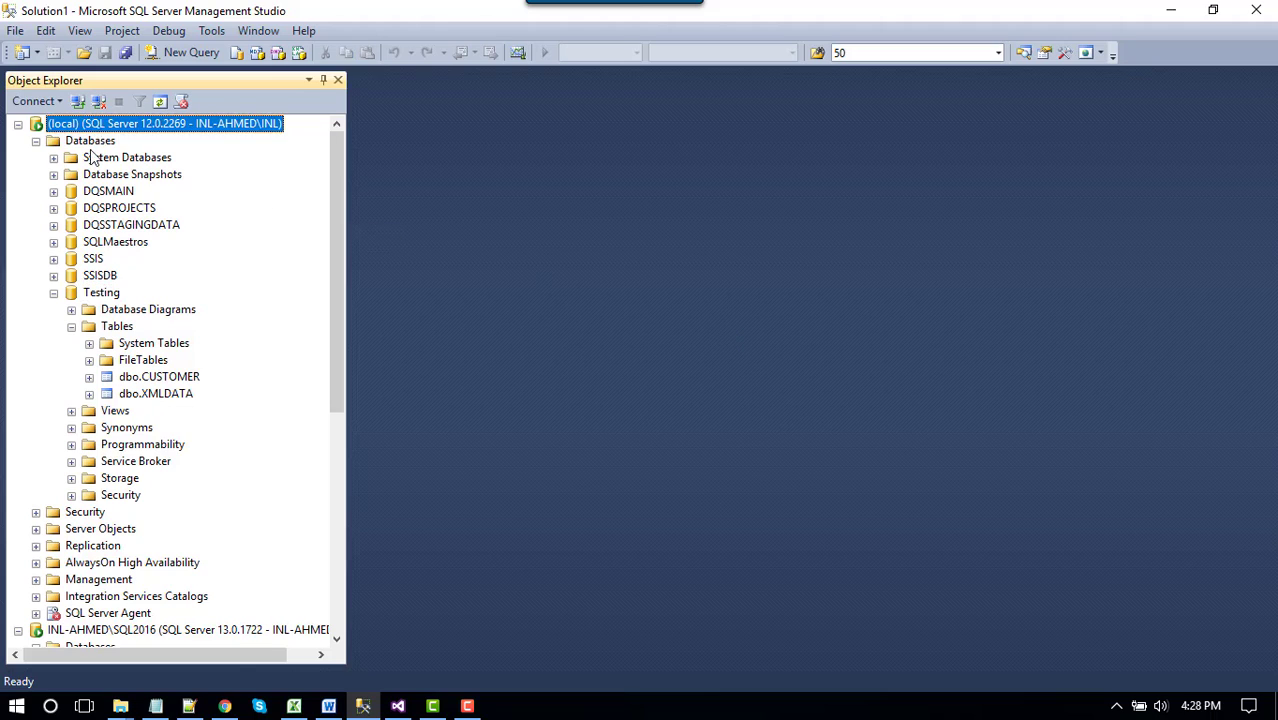
click(106, 294)
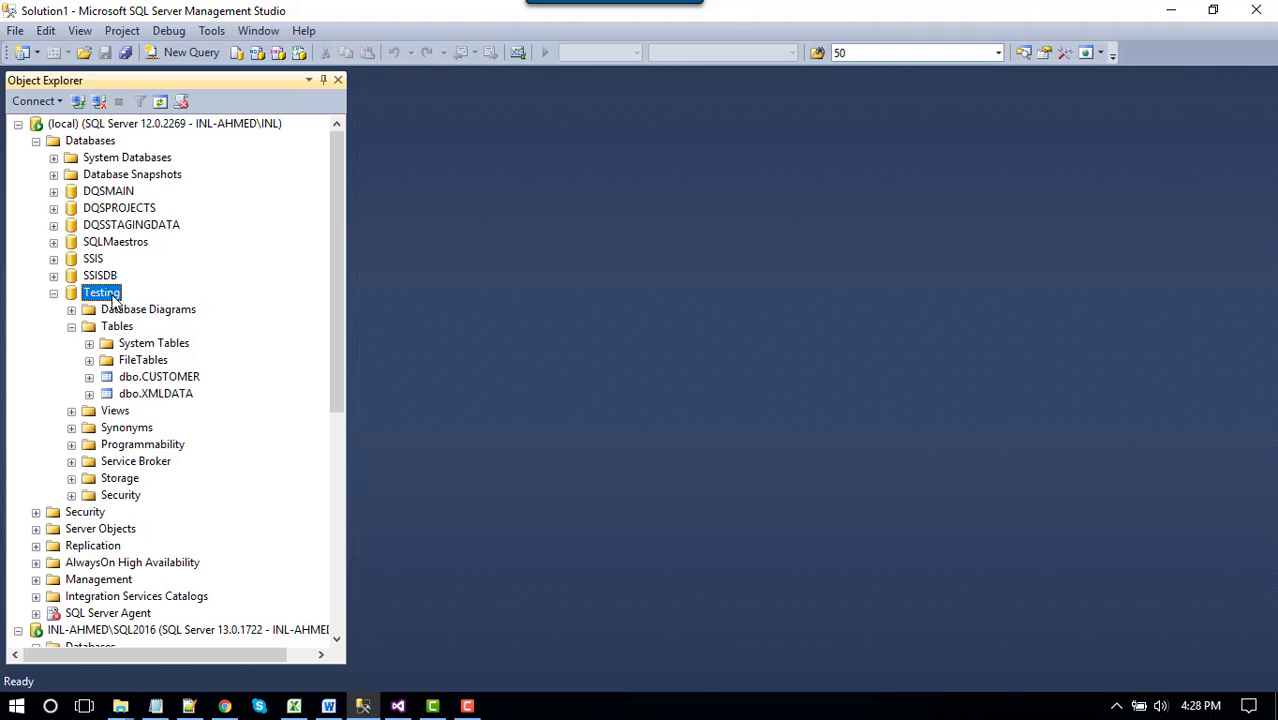
scroll(108, 297, down, 2)
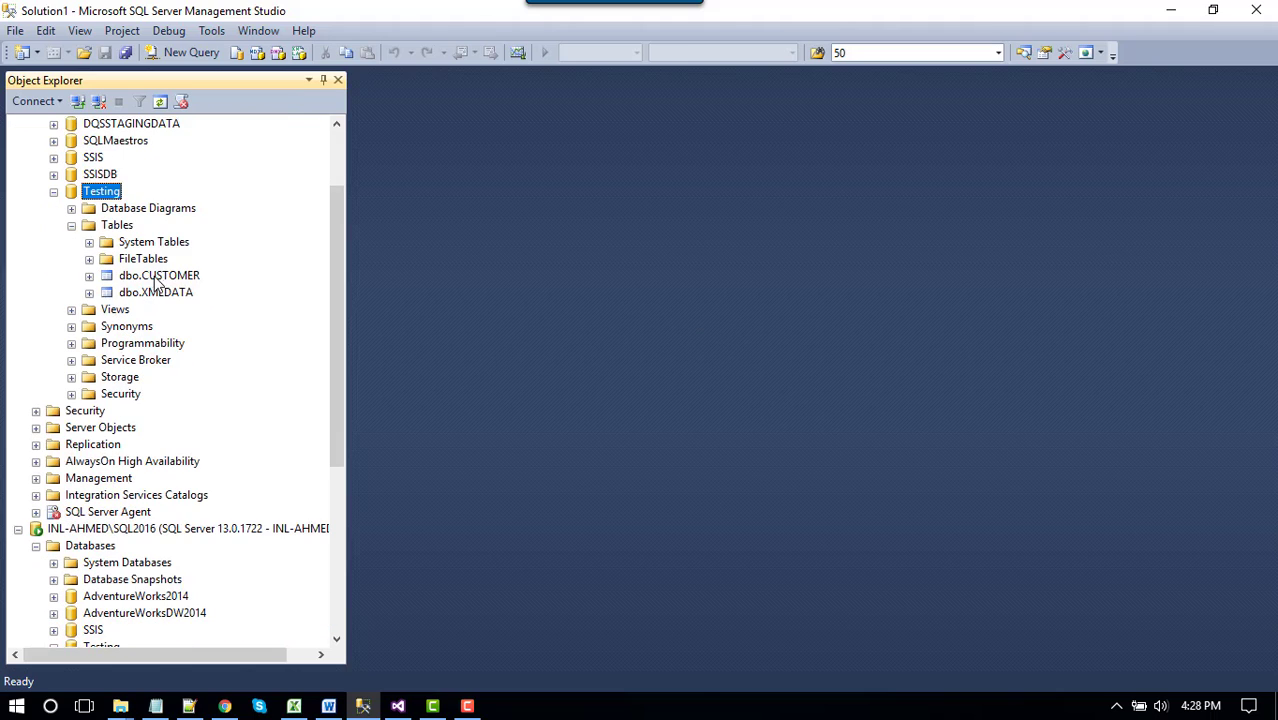
click(158, 278)
click(170, 292)
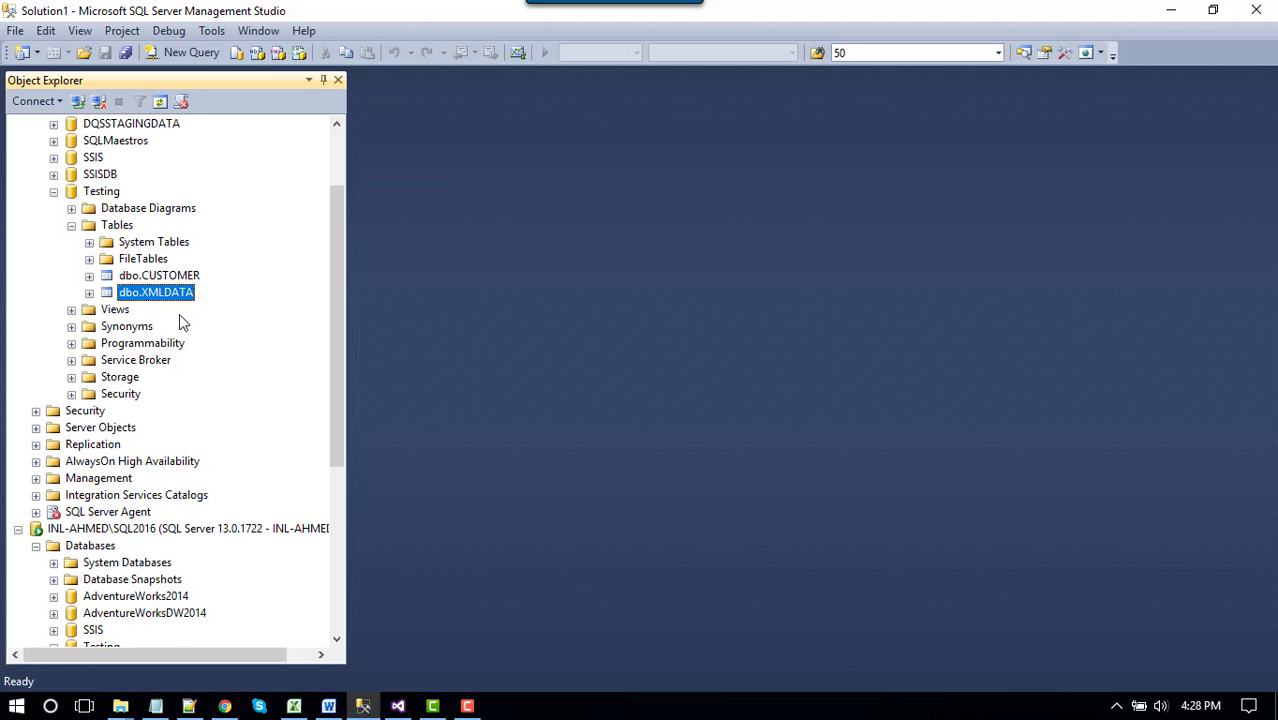
scroll(182, 320, up, 2)
right_click(163, 347)
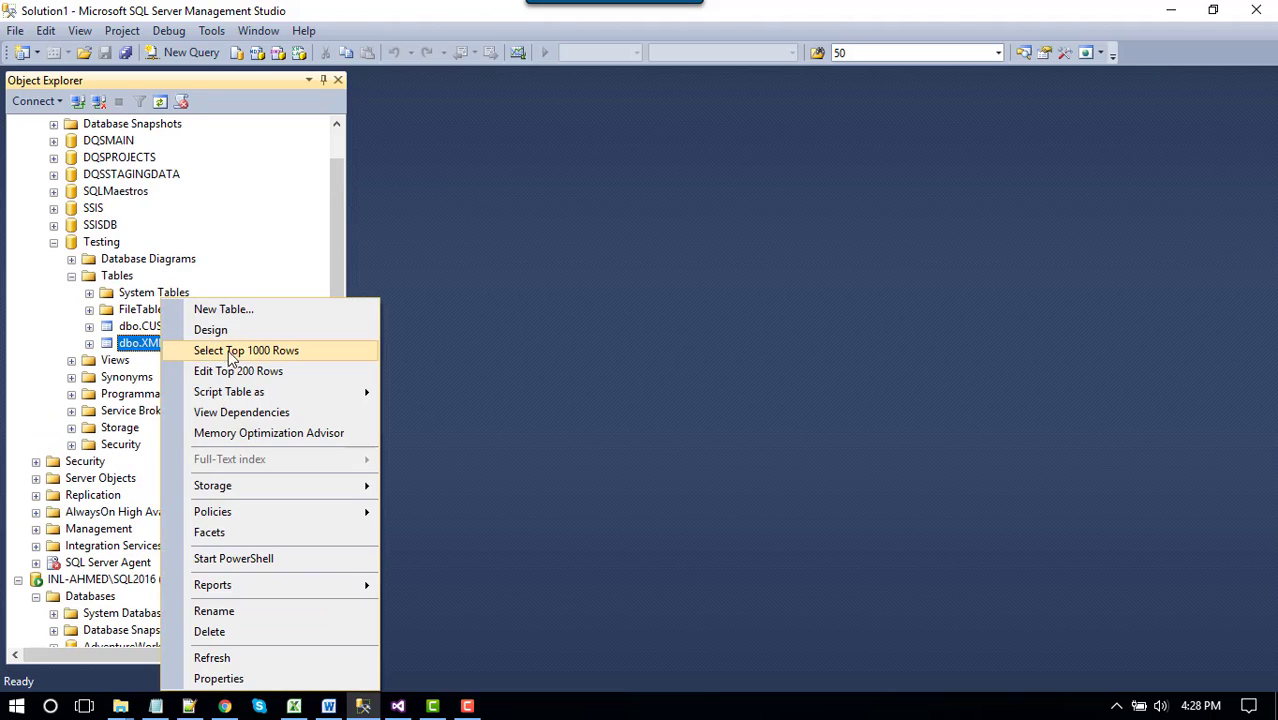
click(256, 352)
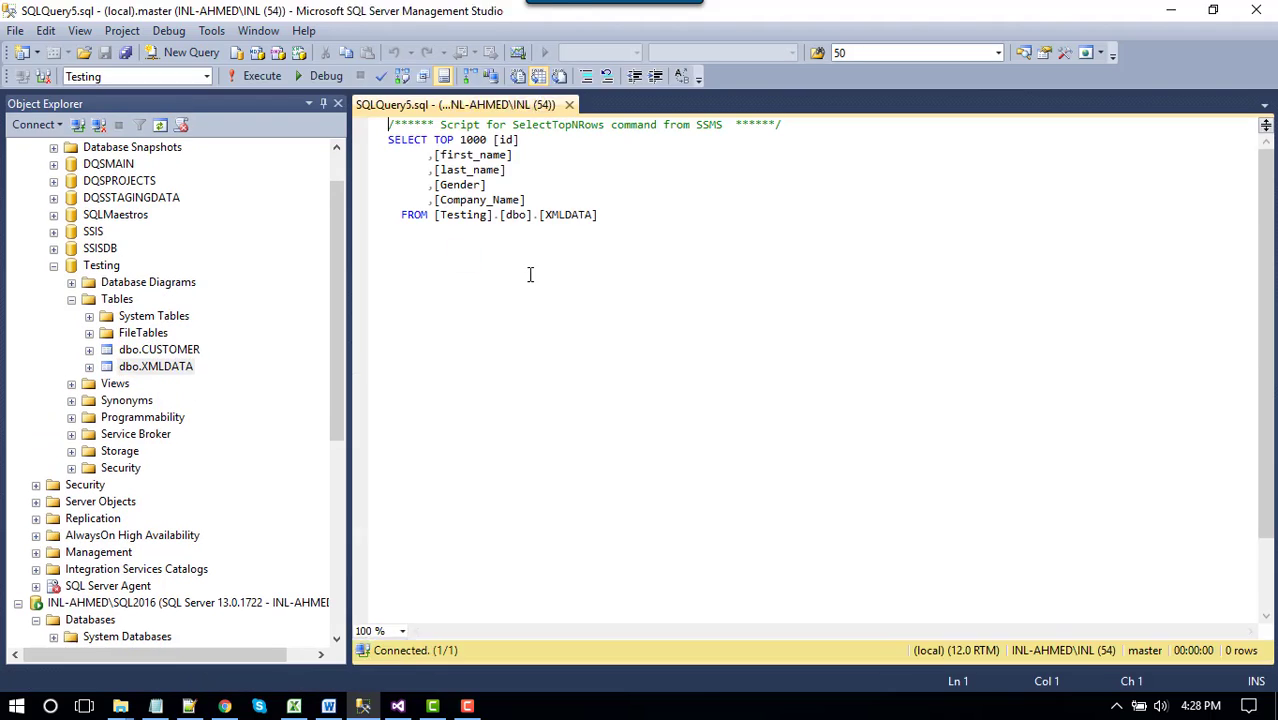
scroll(562, 473, down, 2)
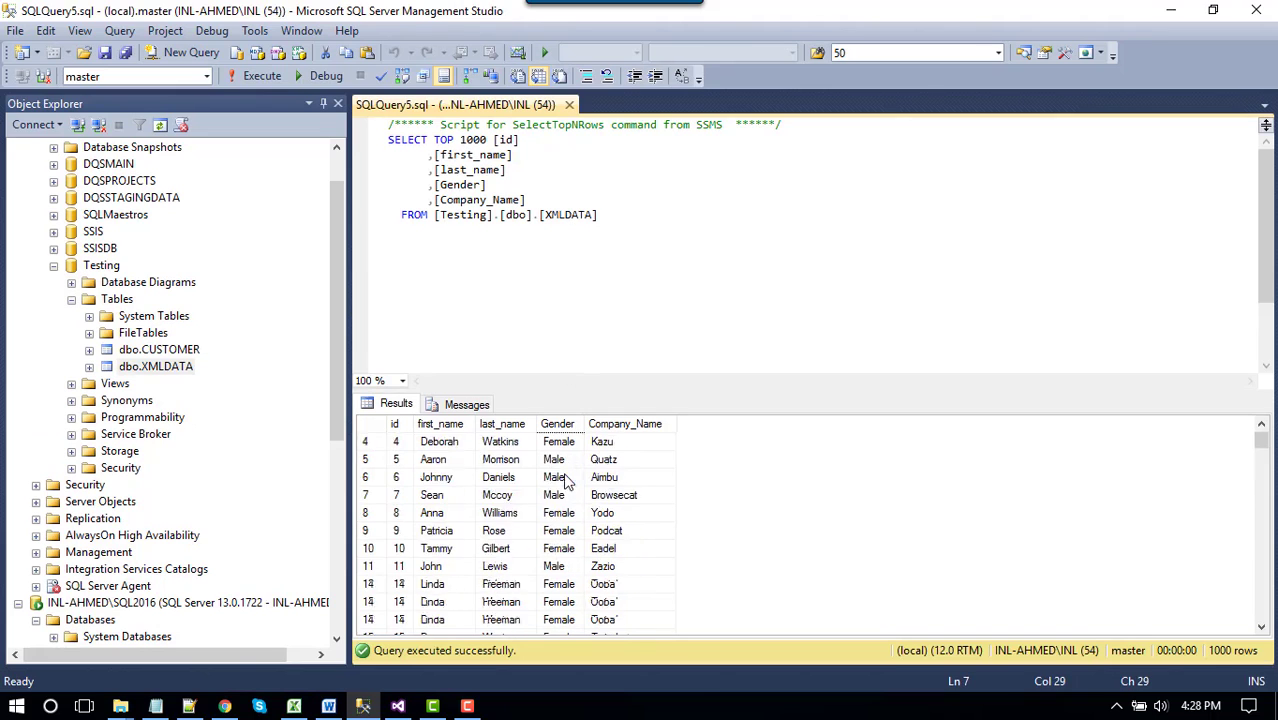
click(568, 105)
Step: View the top 1000 rows of the dbo.CUSTOMER table in the local Testing database, then close the query
click(150, 326)
right_click(183, 326)
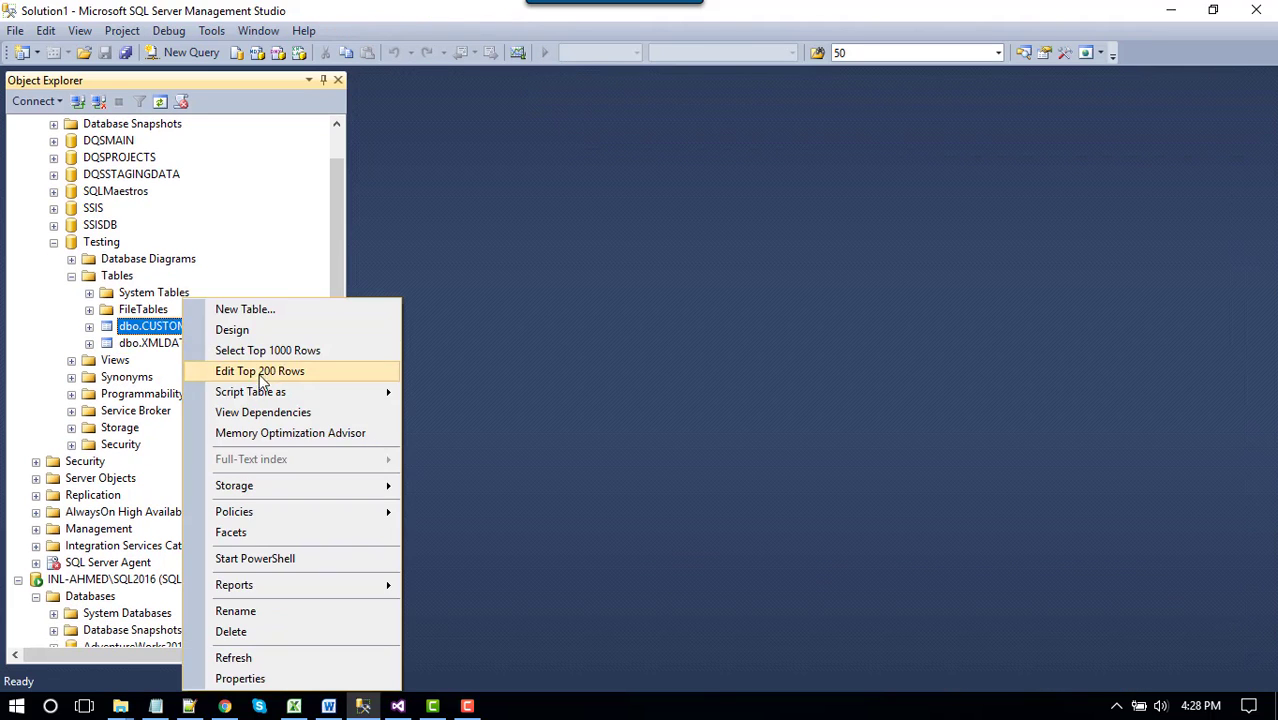
click(284, 352)
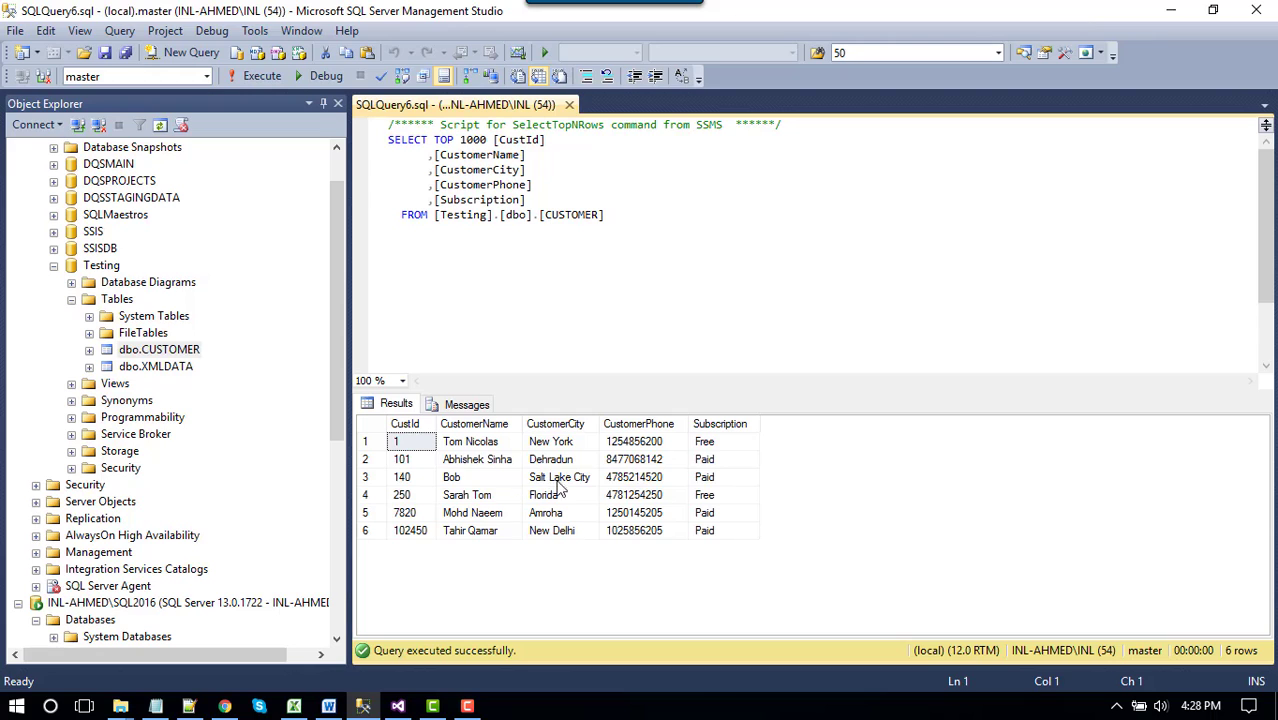
click(568, 105)
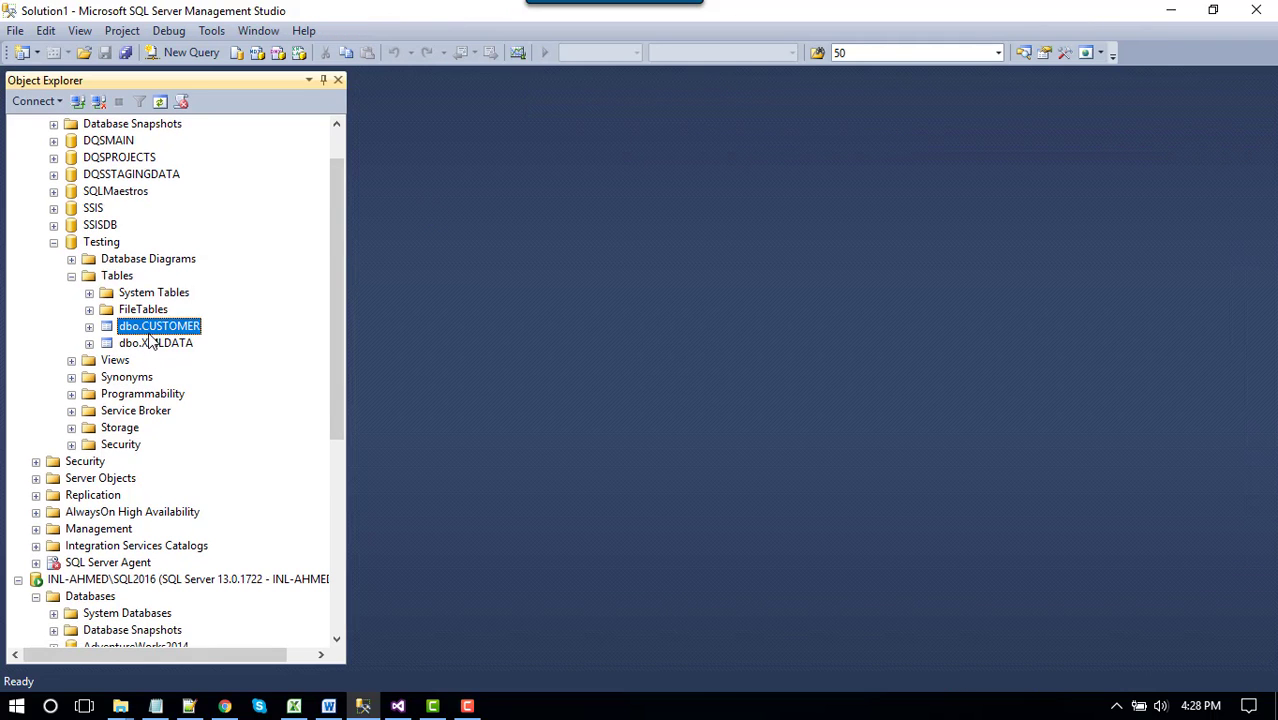
Step: Refresh the Tables folder of the Testing database on the SQL2016 instance to check which tables it contains
scroll(150, 342, down, 1)
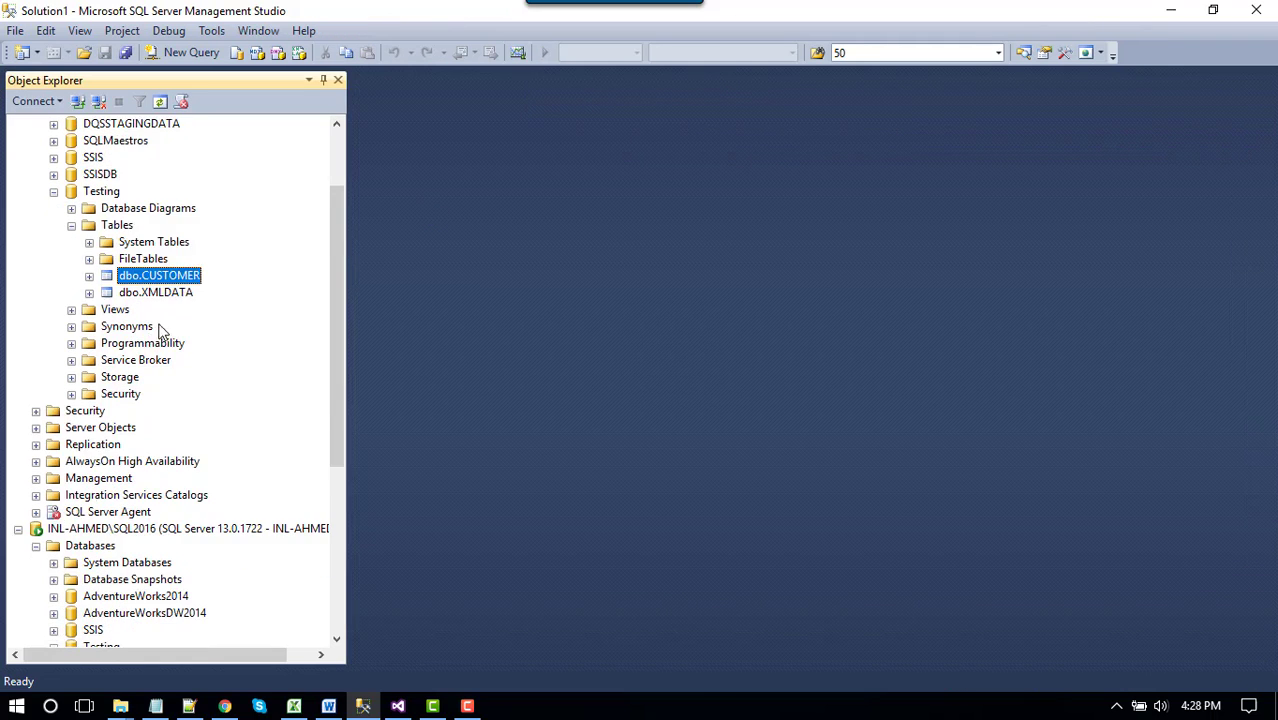
click(147, 530)
scroll(125, 540, down, 2)
click(124, 479)
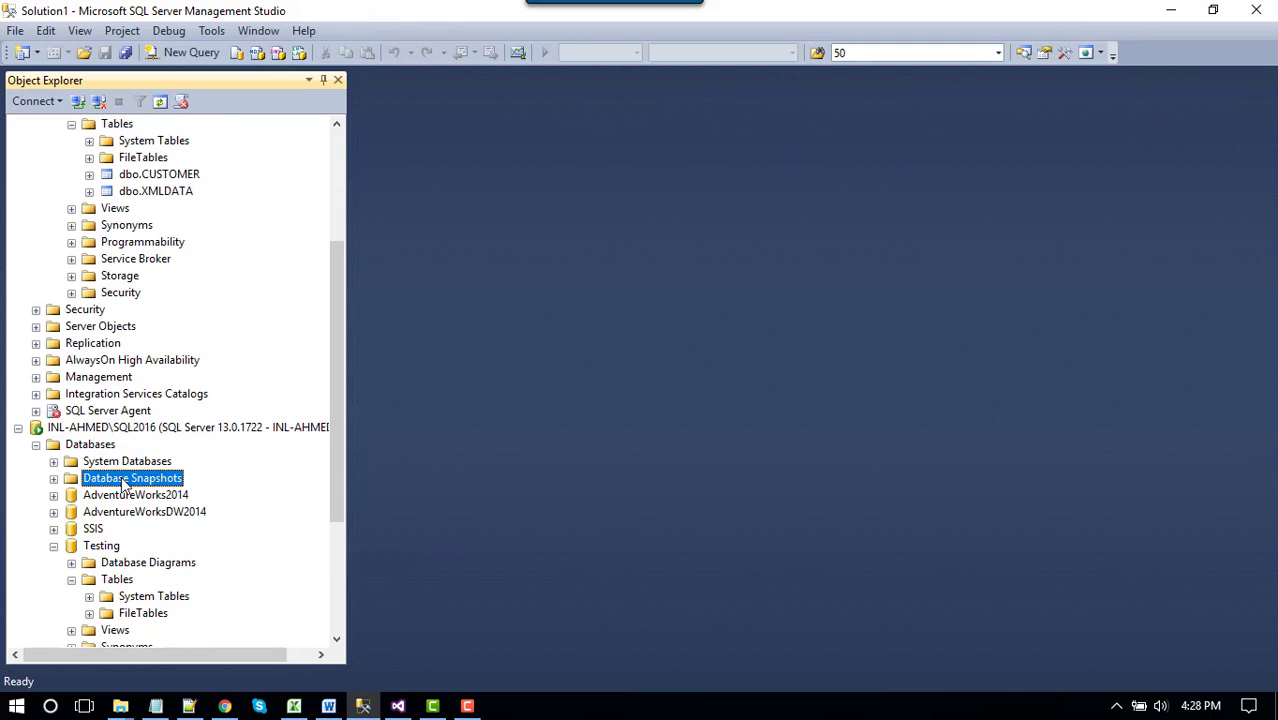
scroll(124, 484, down, 2)
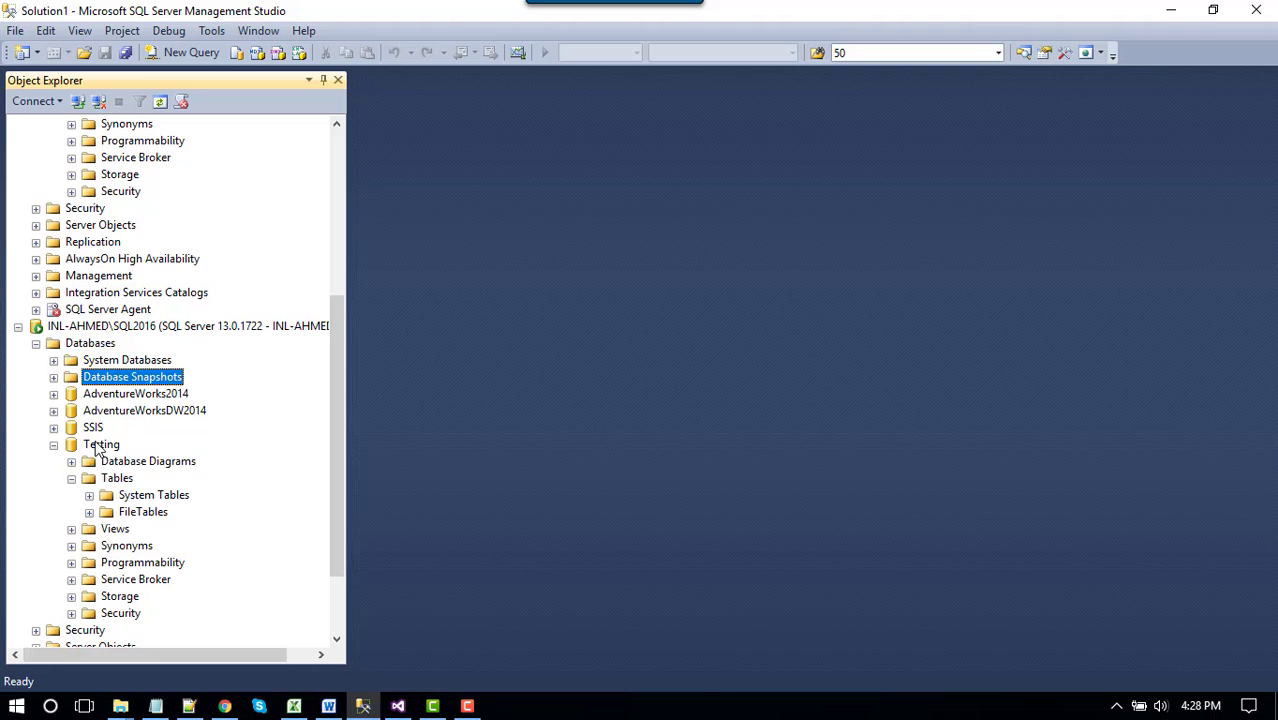
click(97, 447)
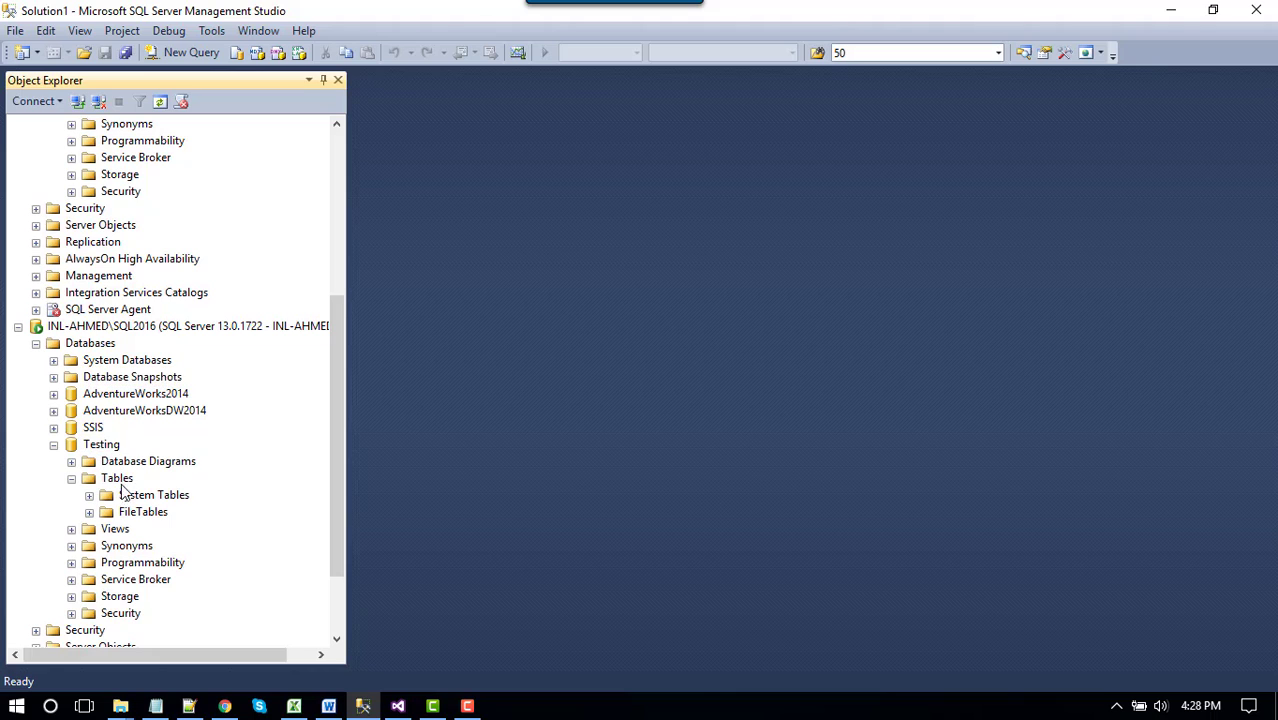
right_click(121, 486)
click(186, 600)
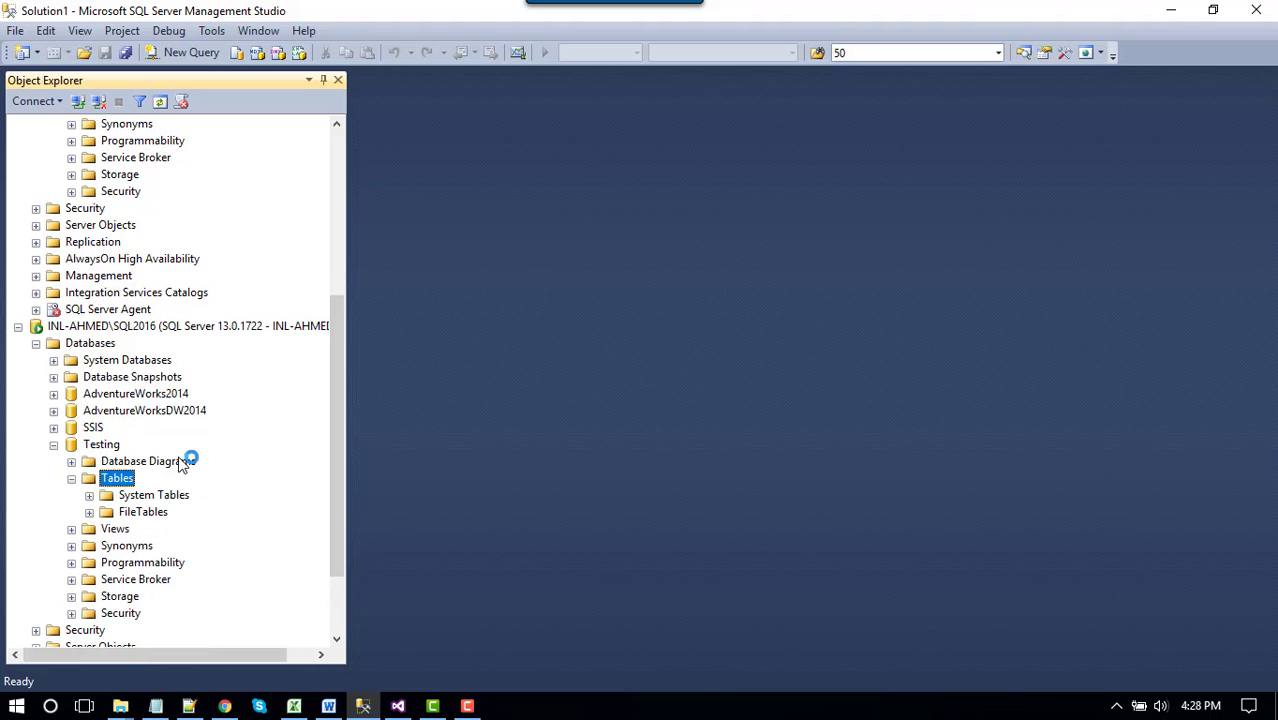
scroll(180, 430, up, 4)
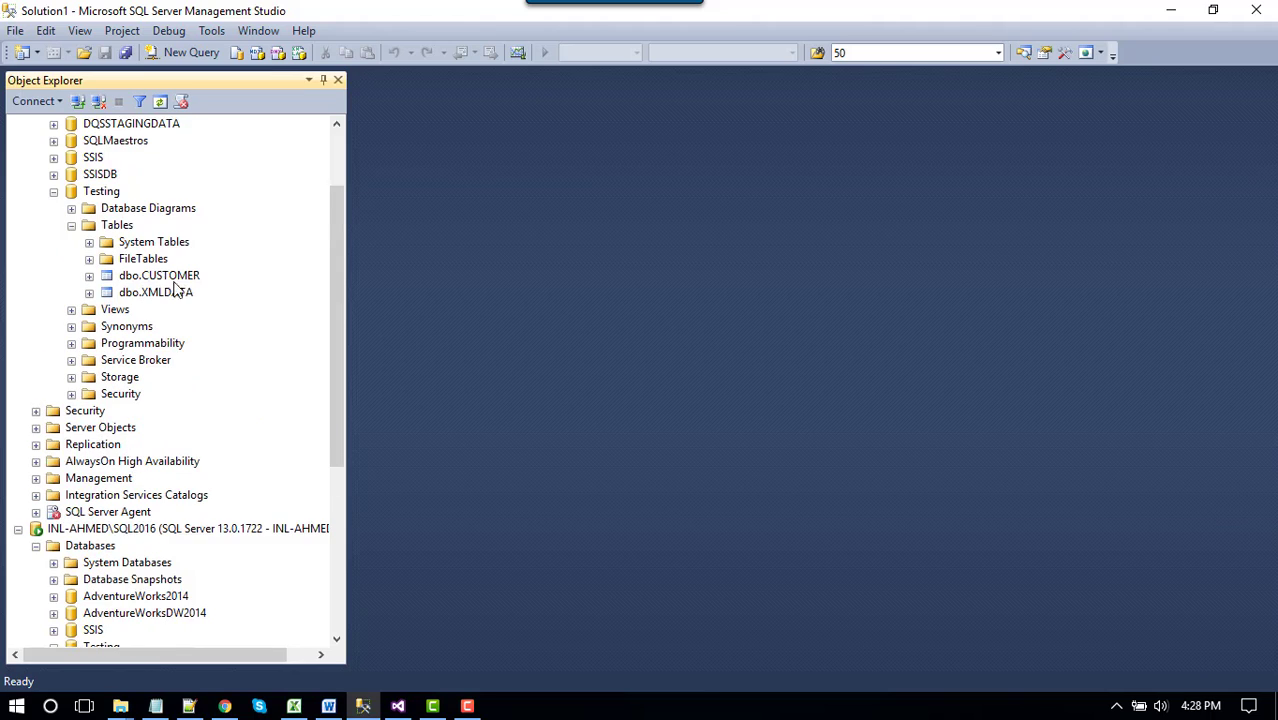
click(175, 277)
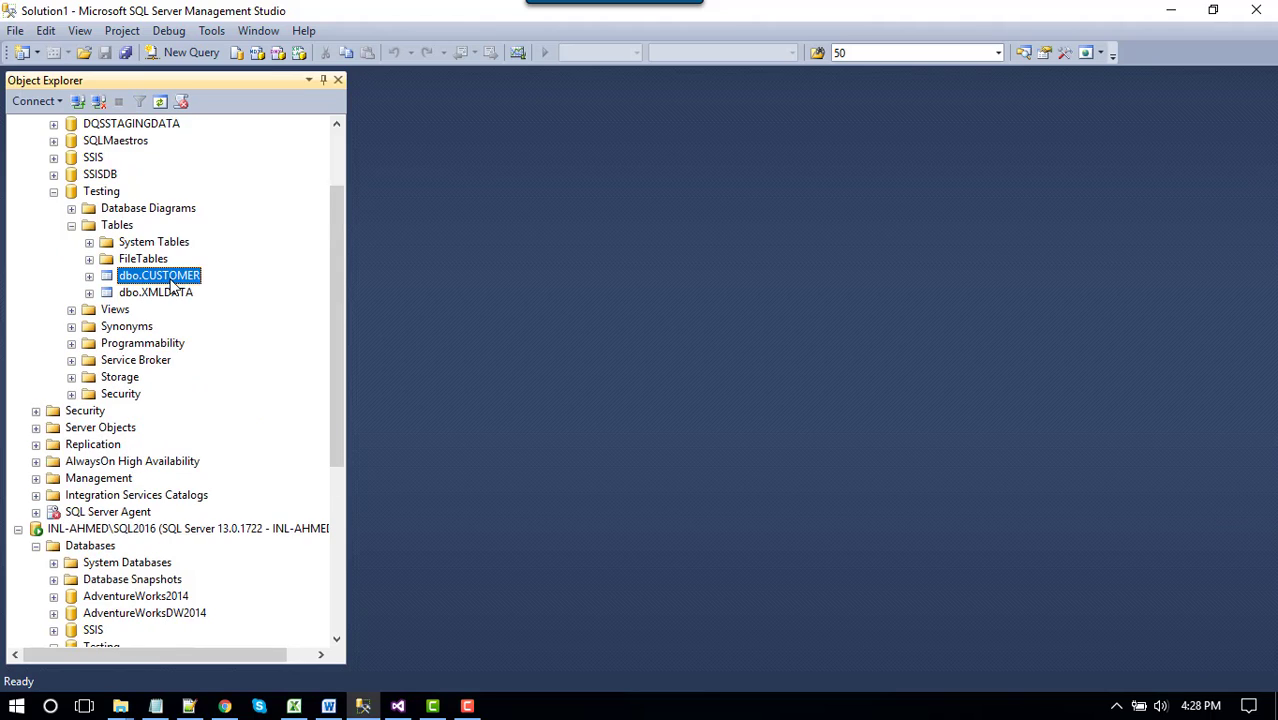
scroll(172, 286, down, 2)
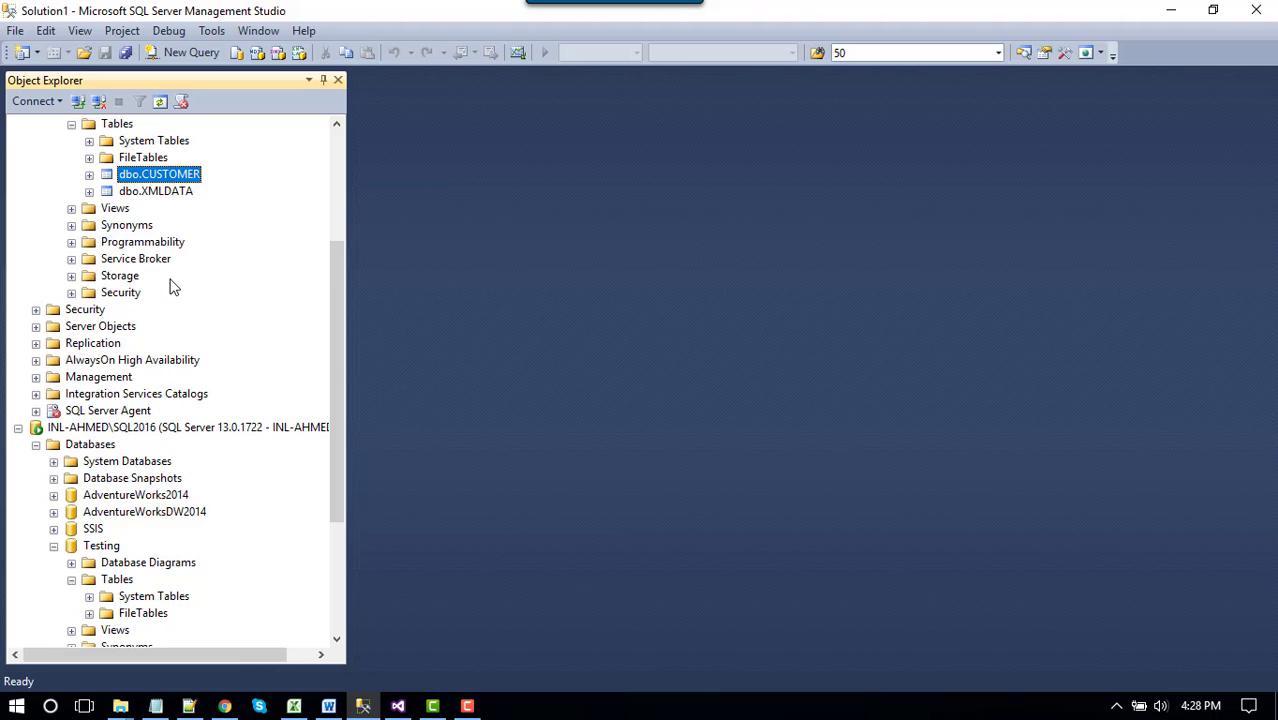
scroll(172, 286, up, 4)
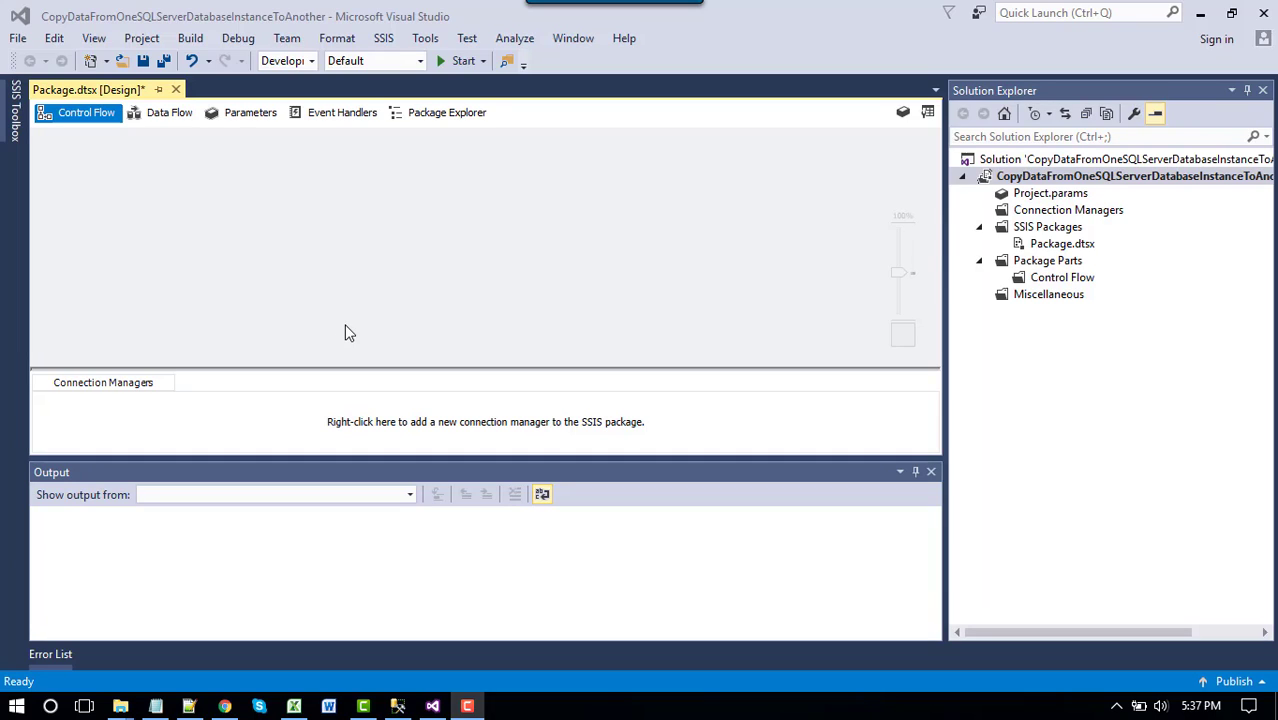
Step: Add a Data Flow Task to the control flow of Package.dtsx and open its data flow
click(15, 108)
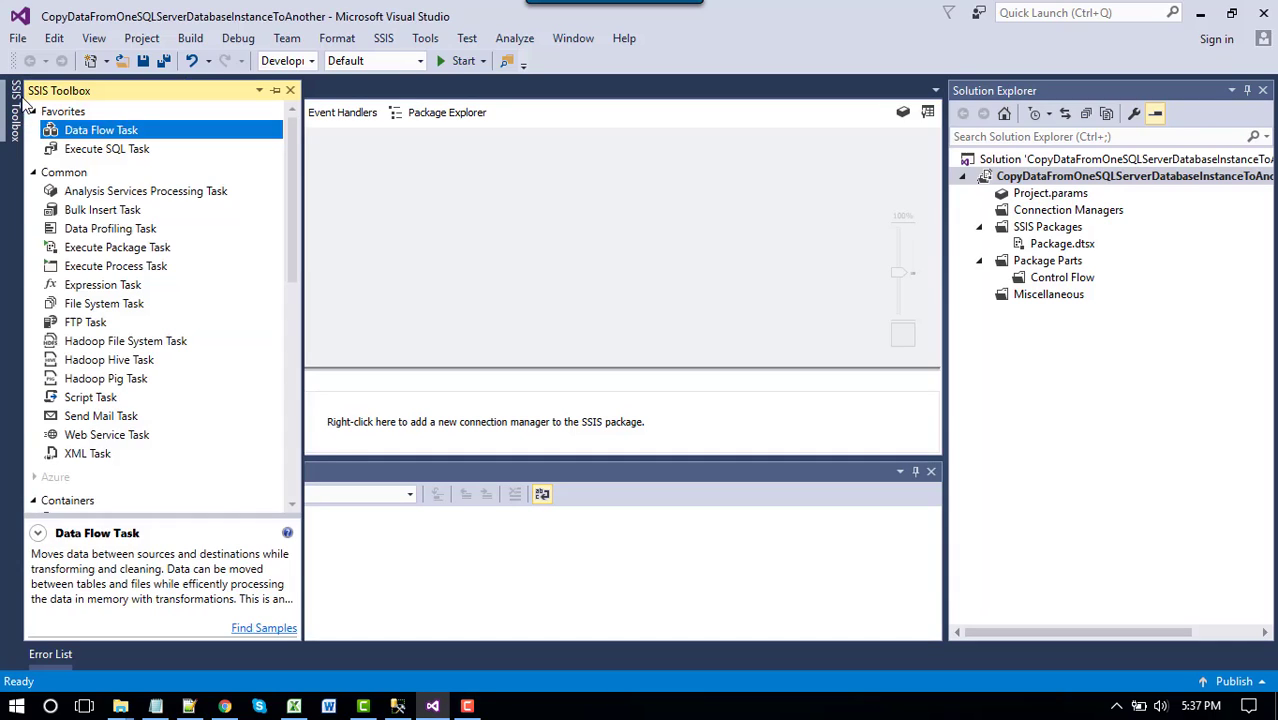
drag(102, 130, 392, 198)
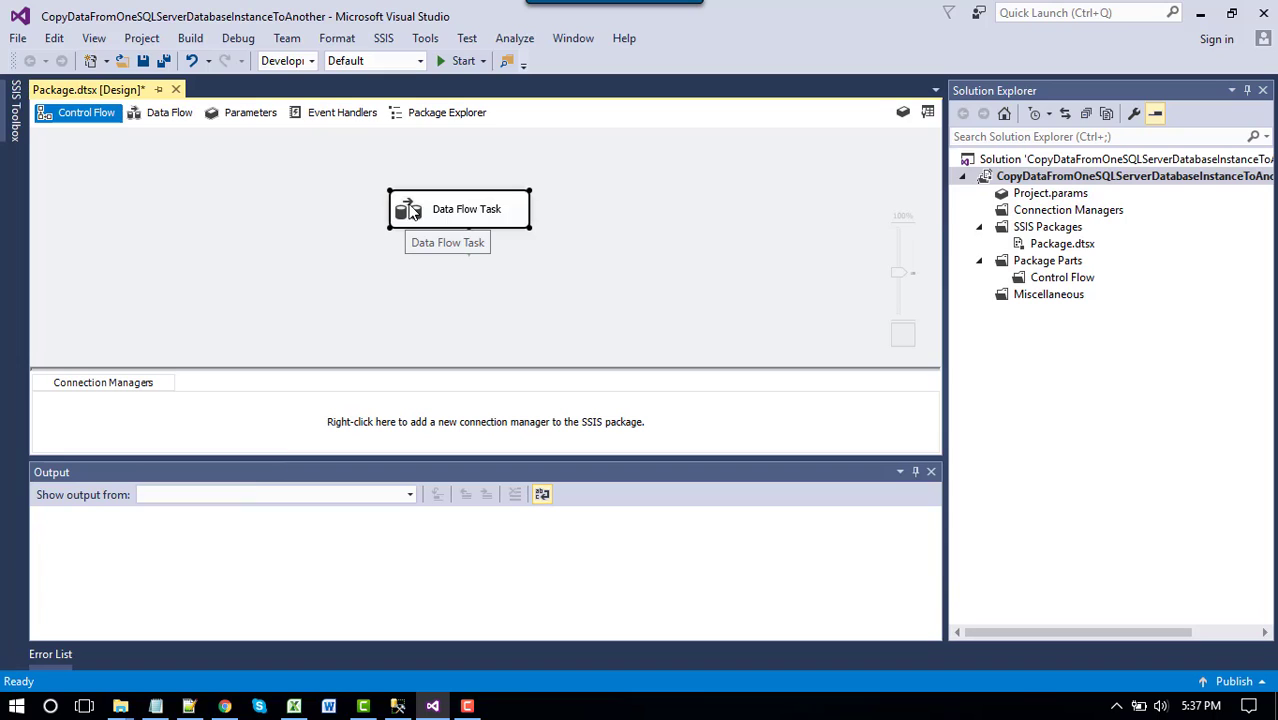
double_click(412, 210)
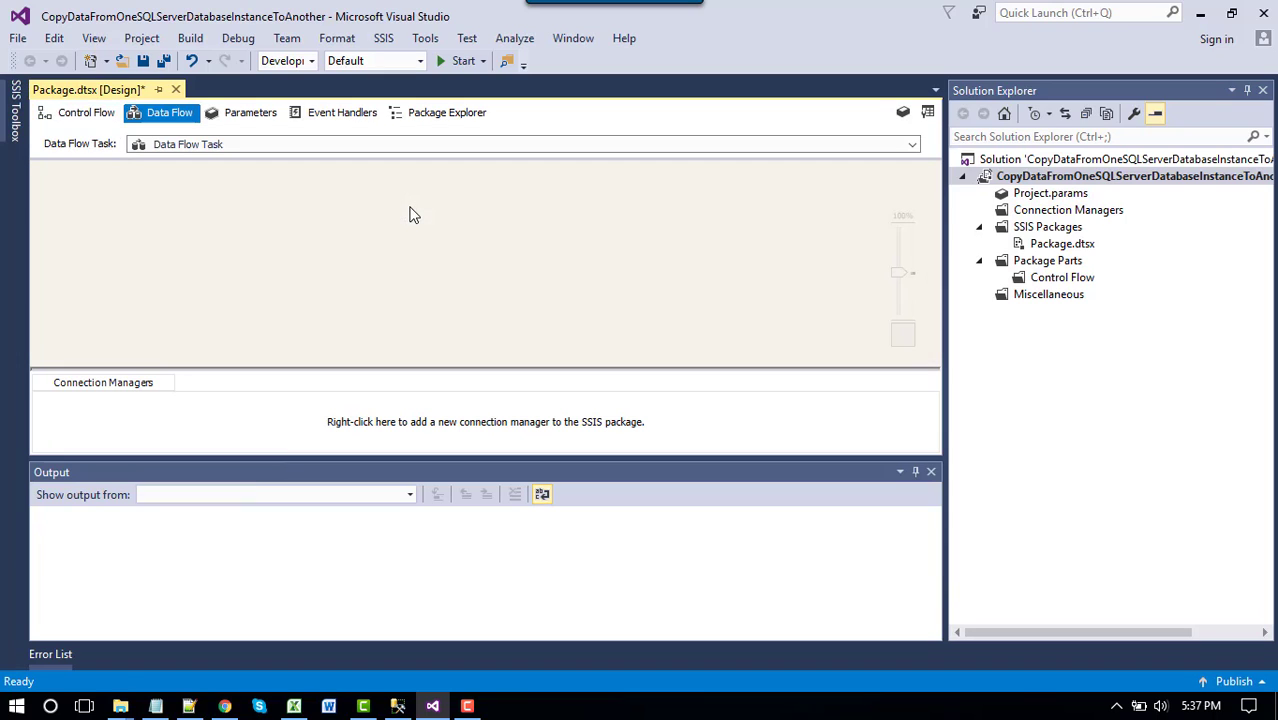
Step: Add an OLE DB Source to the data flow of the Data Flow Task
click(15, 135)
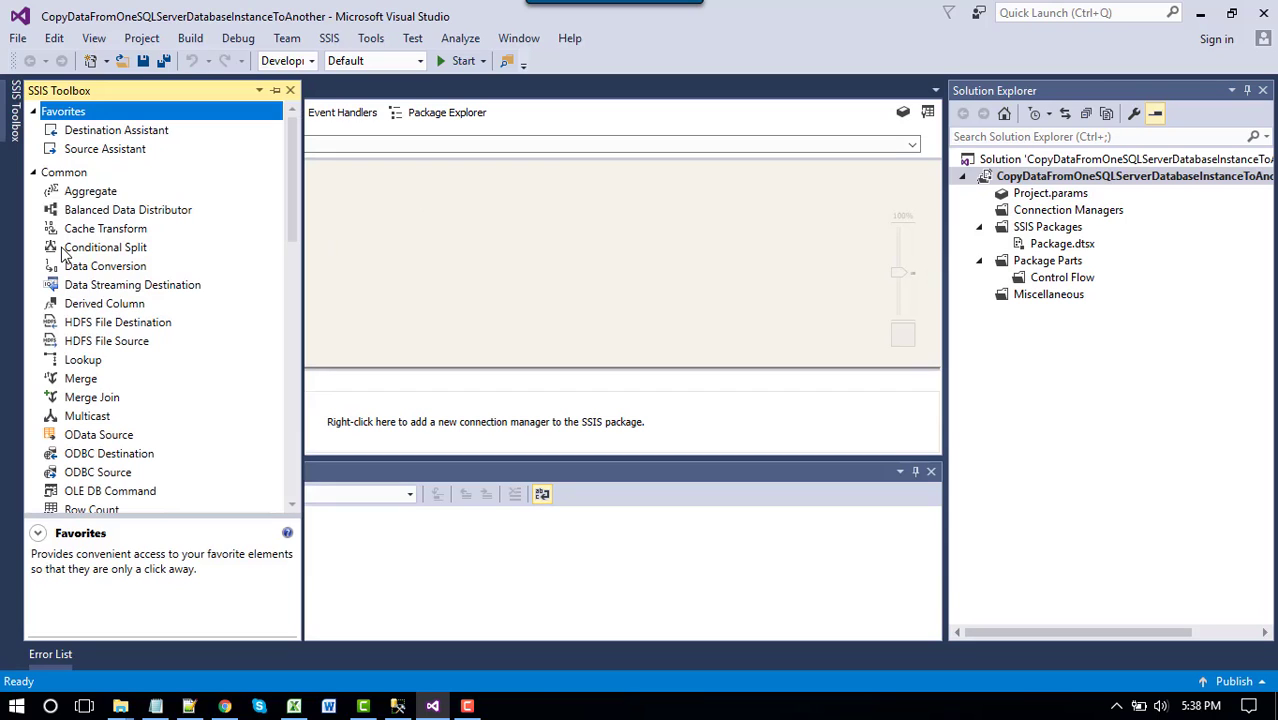
scroll(63, 252, down, 13)
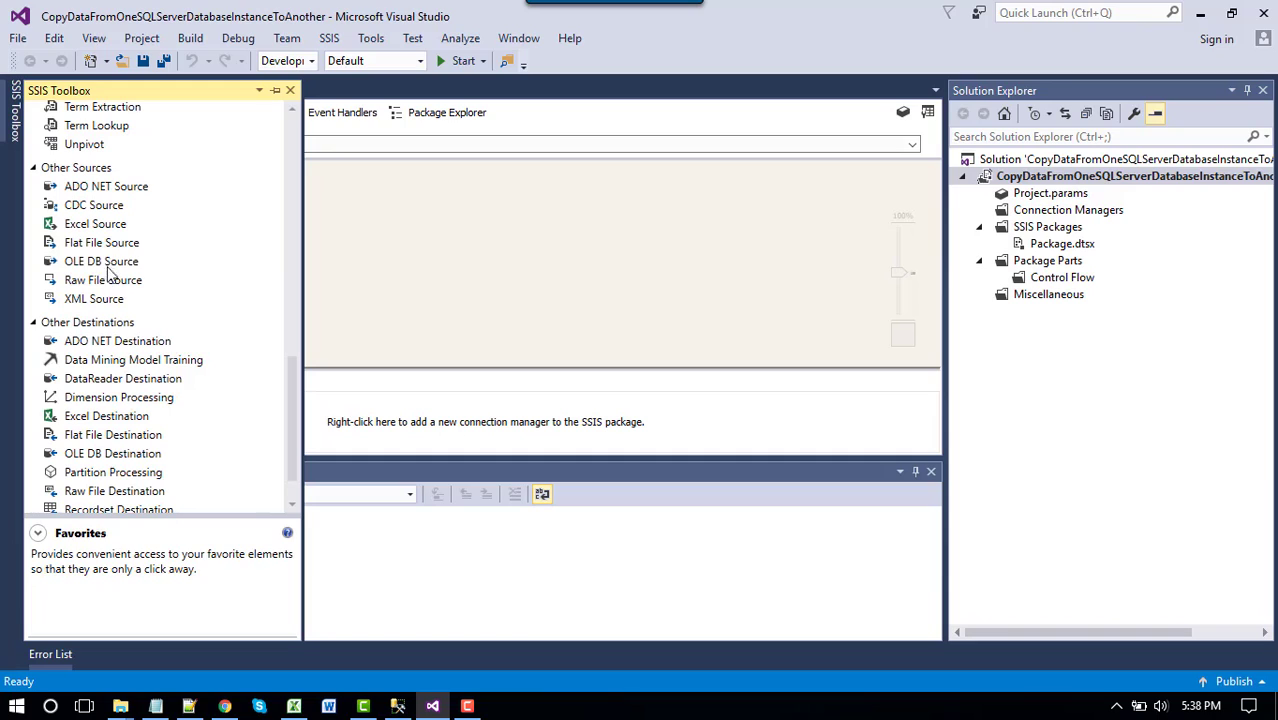
drag(105, 261, 430, 202)
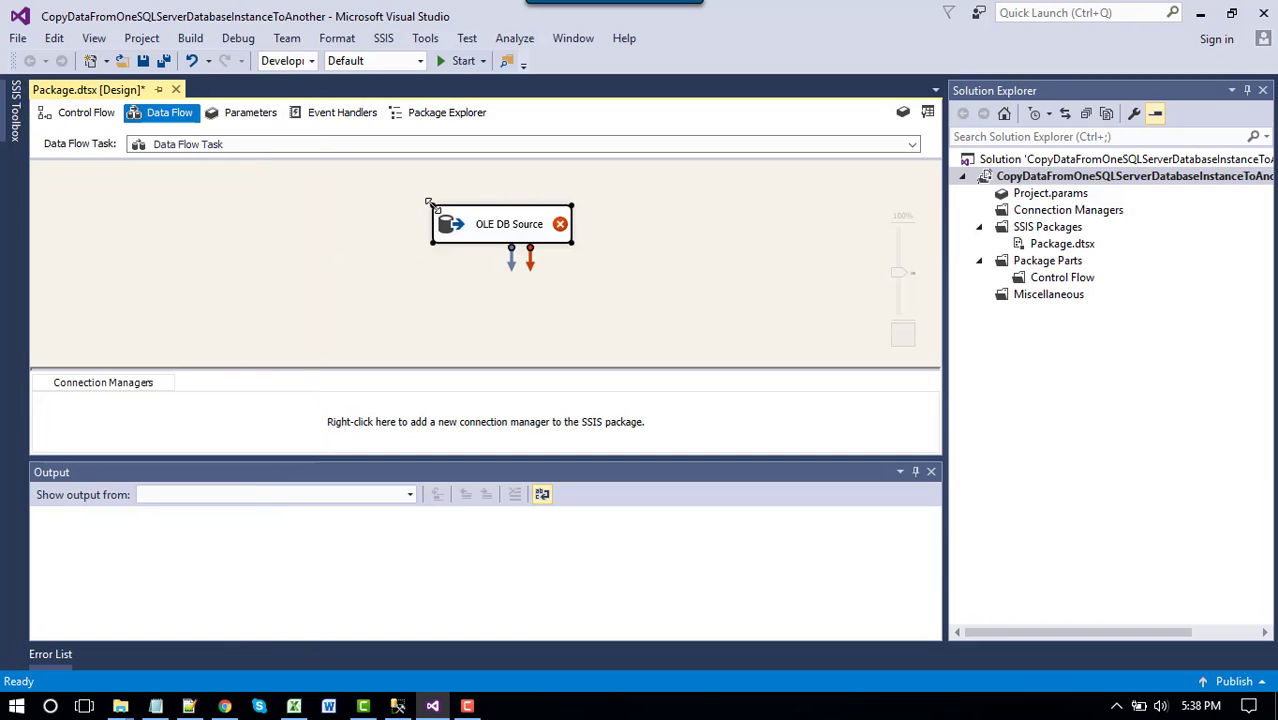
Step: Configure the OLE DB Source with a new connection manager based on (local).Testing, reading from the [dbo].[CUSTOMER] table
right_click(501, 240)
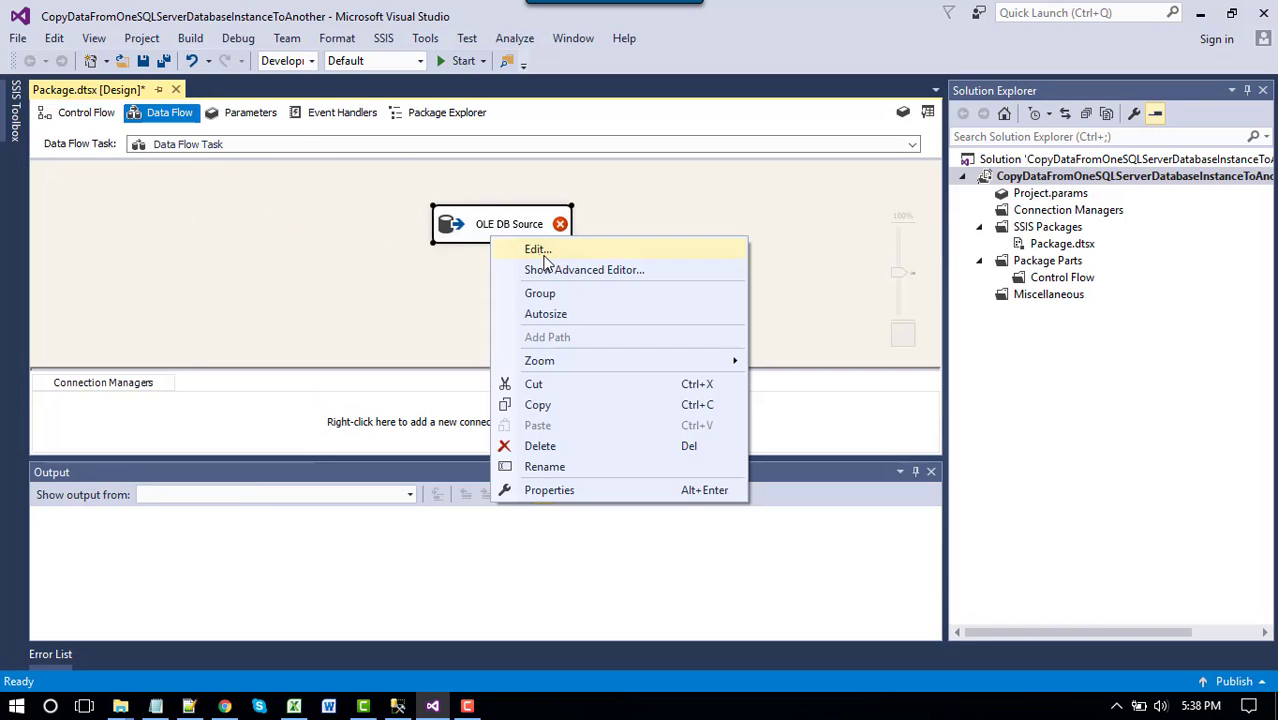
click(540, 250)
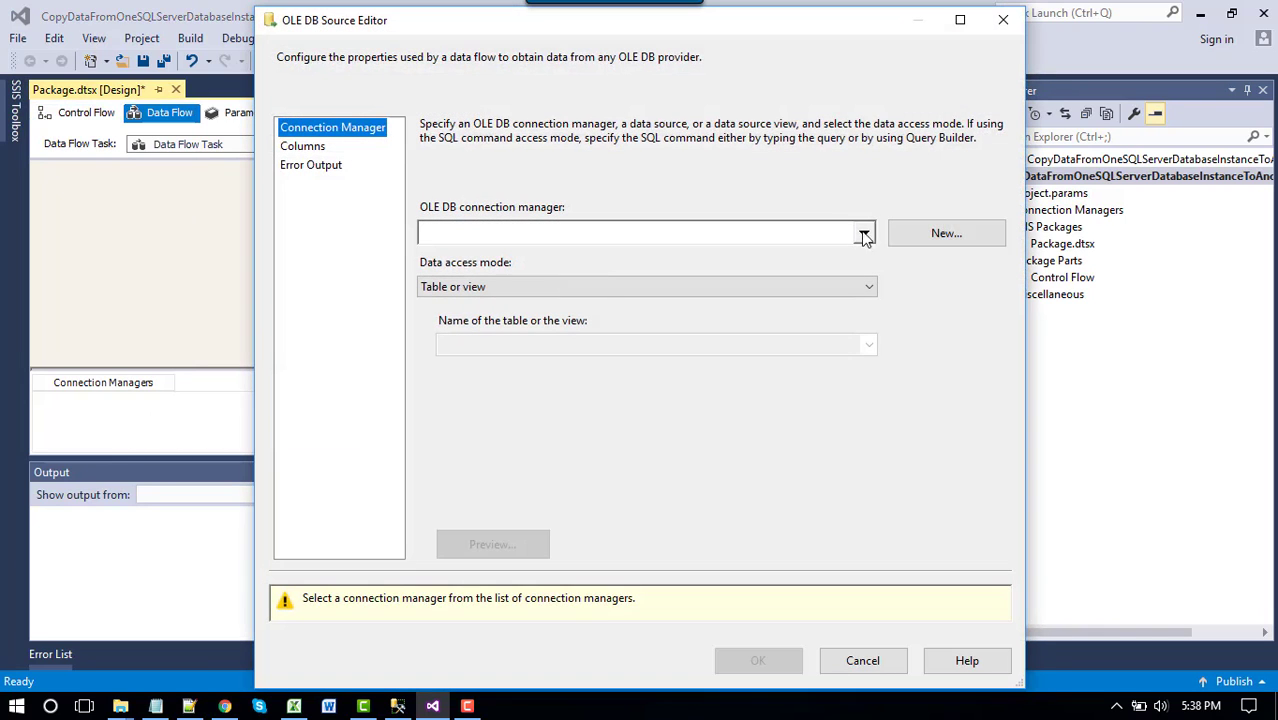
click(947, 234)
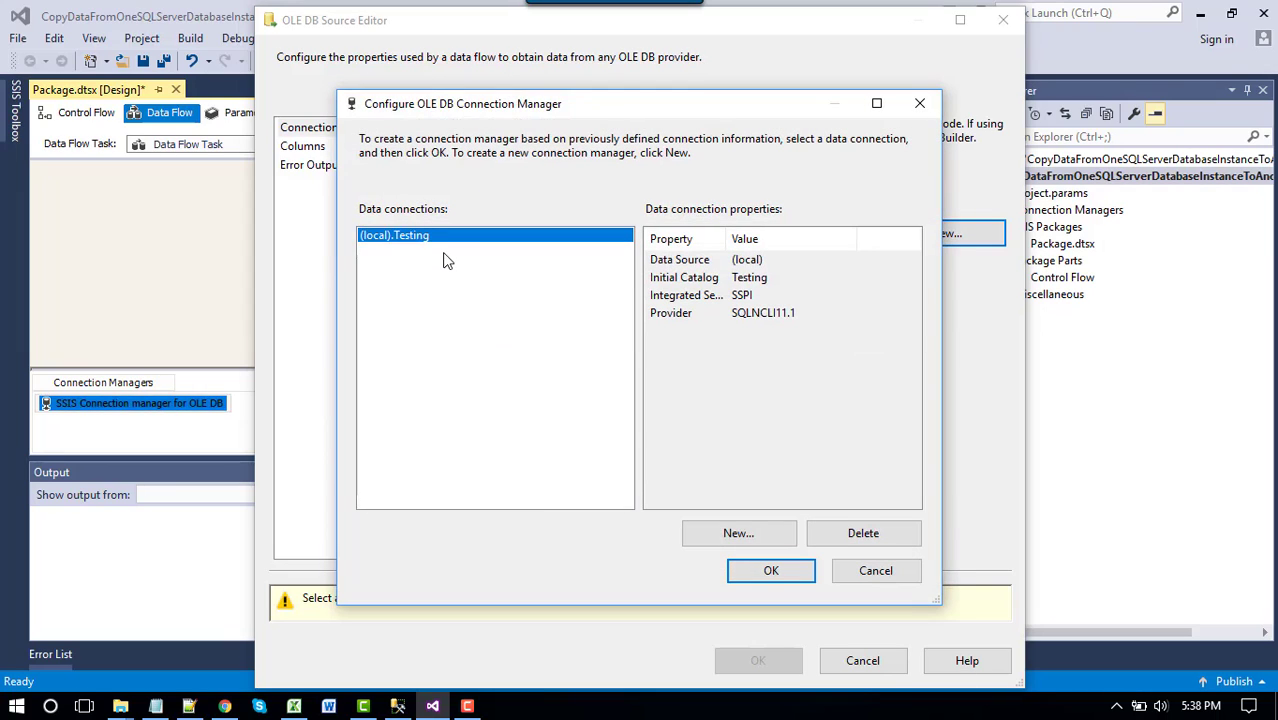
click(770, 573)
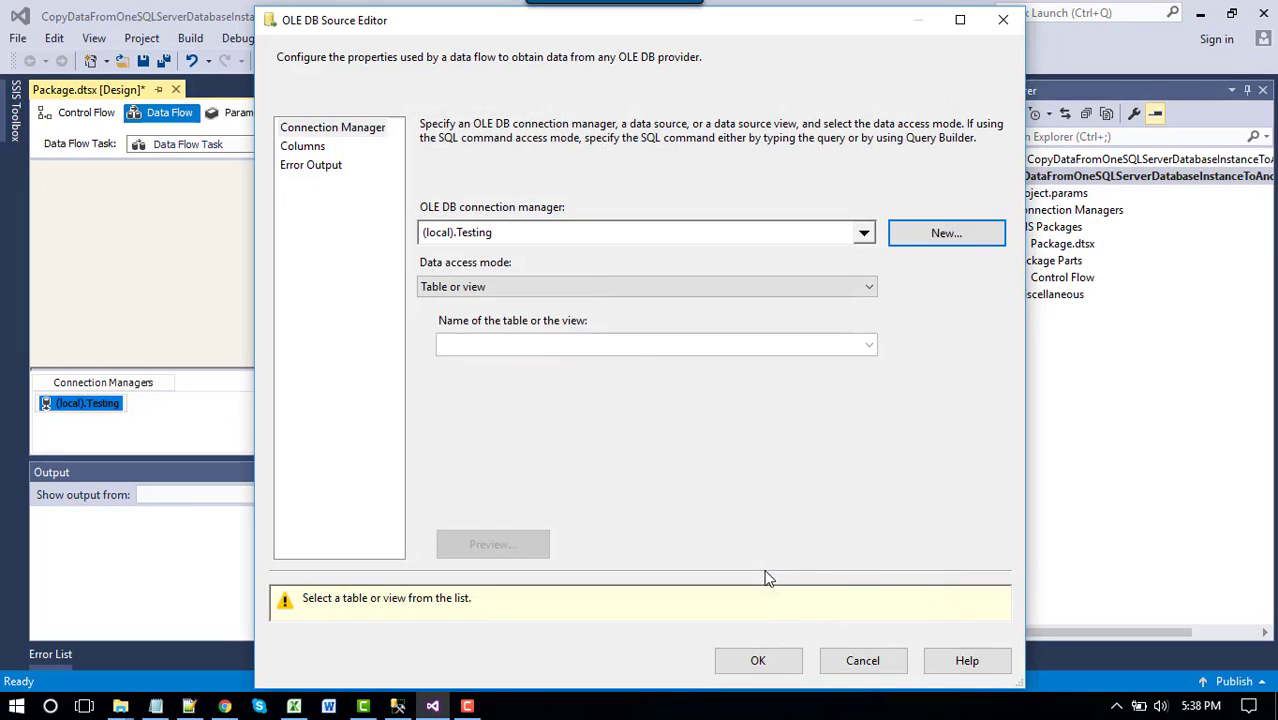
click(582, 347)
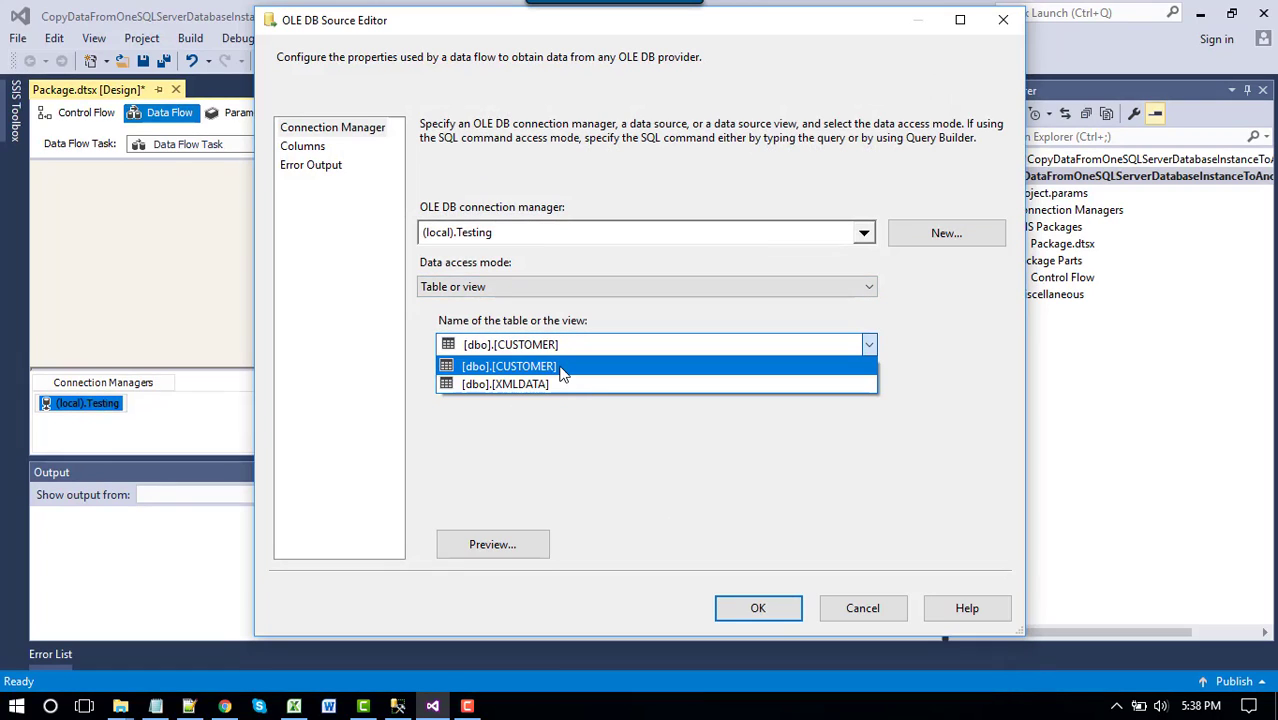
click(560, 367)
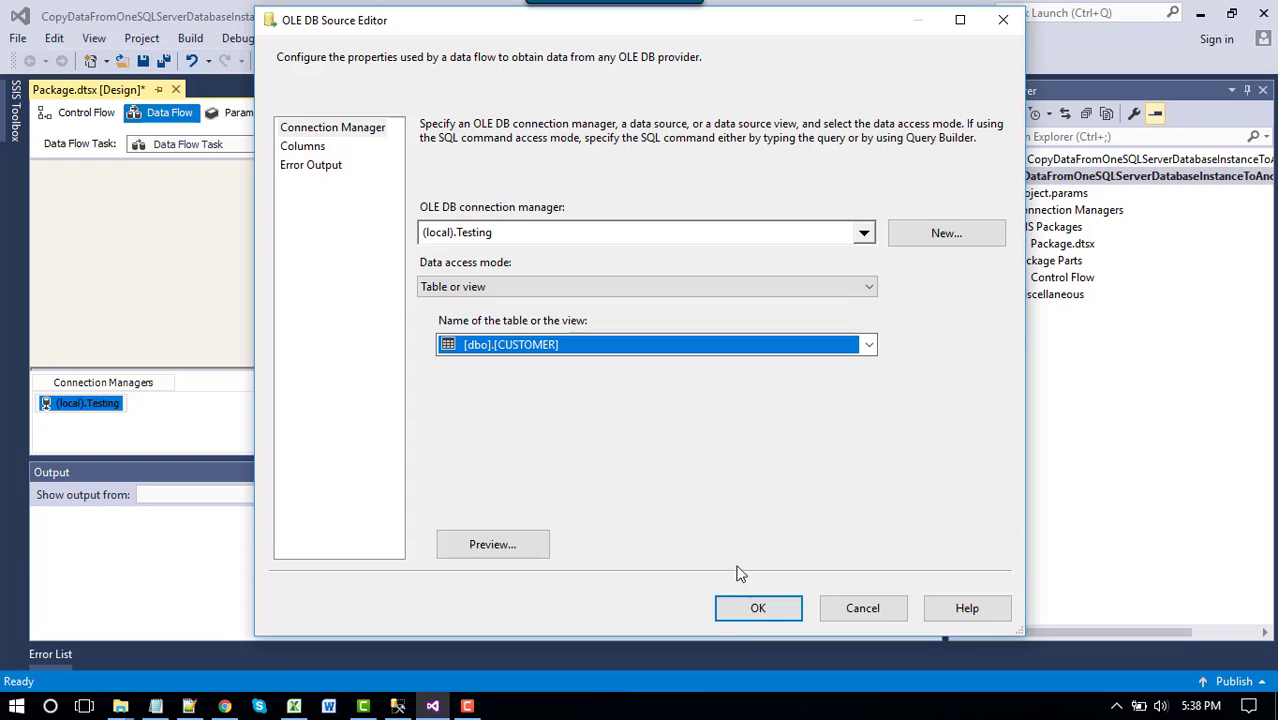
click(757, 608)
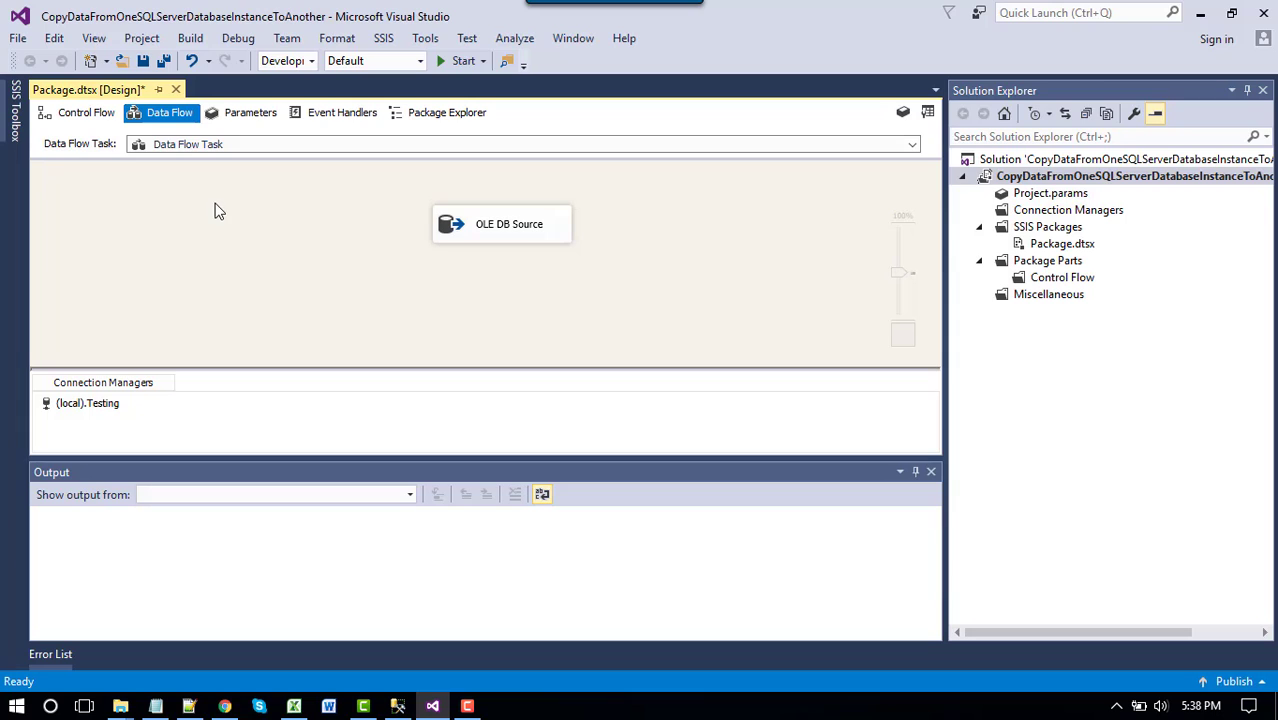
Step: Add an OLE DB Destination below the OLE DB Source and connect the source's data output to it
click(17, 110)
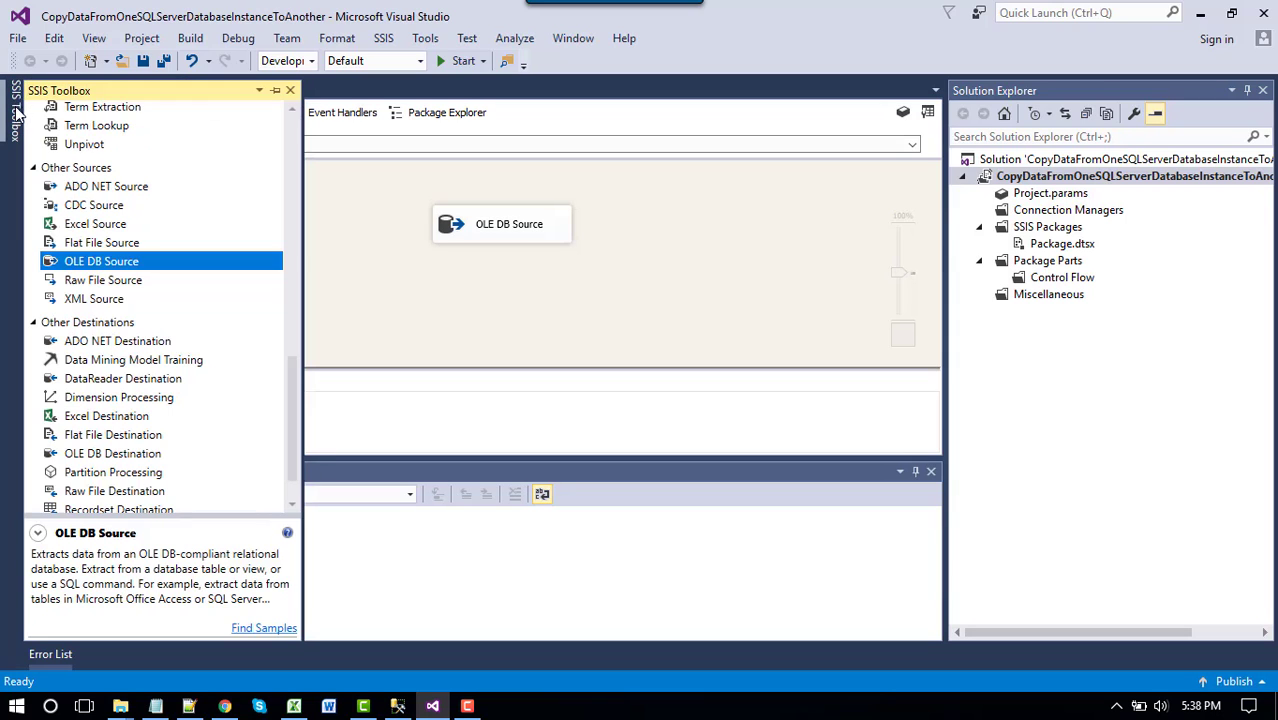
scroll(47, 302, down, 1)
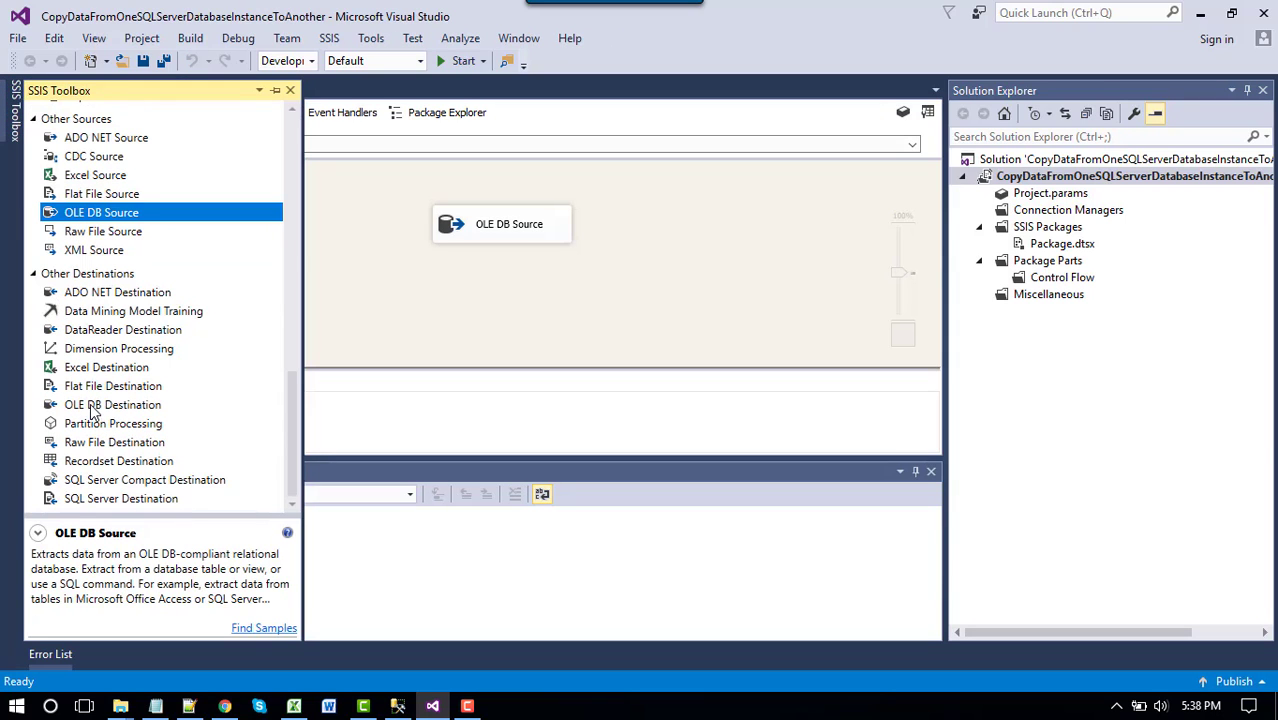
drag(95, 405, 418, 298)
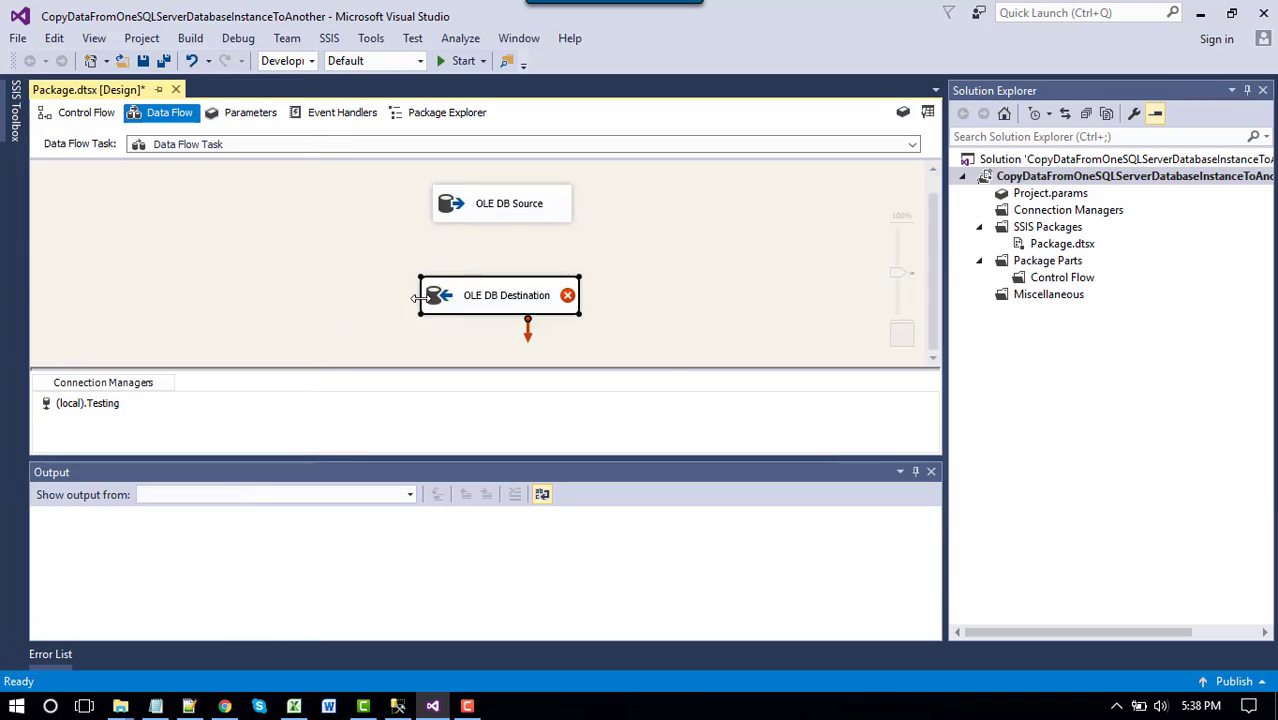
click(475, 207)
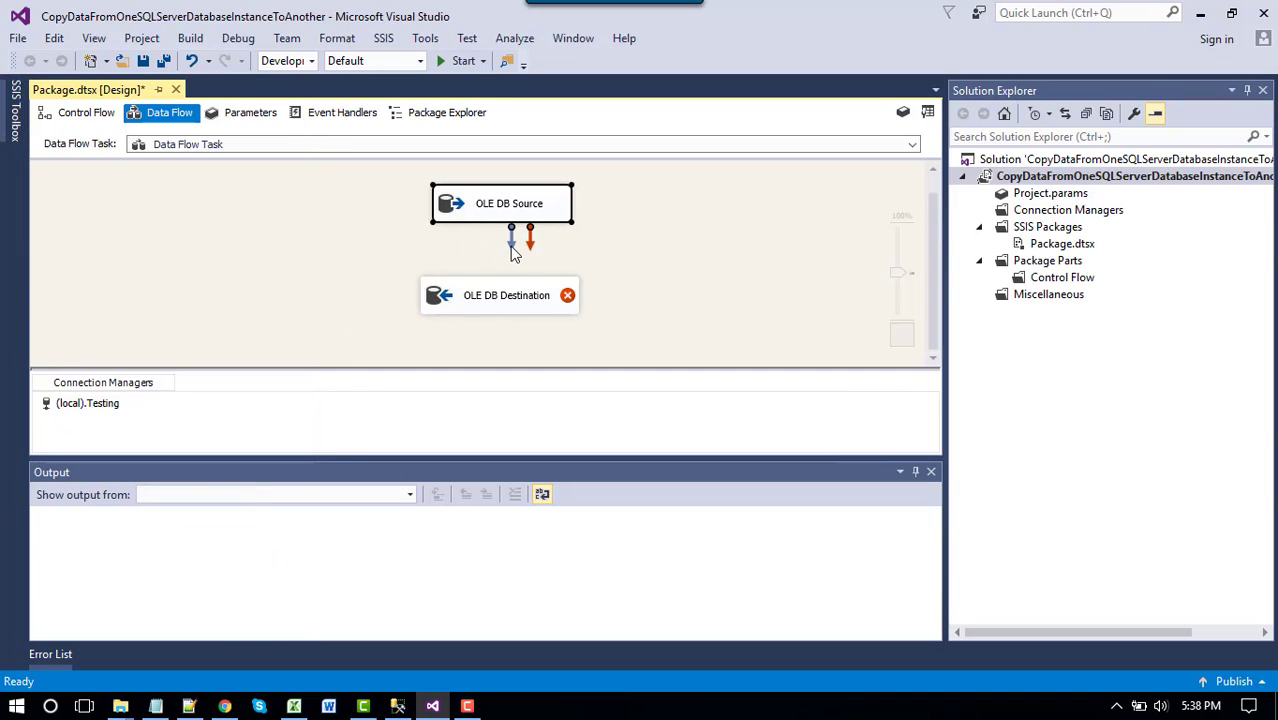
drag(506, 250, 460, 316)
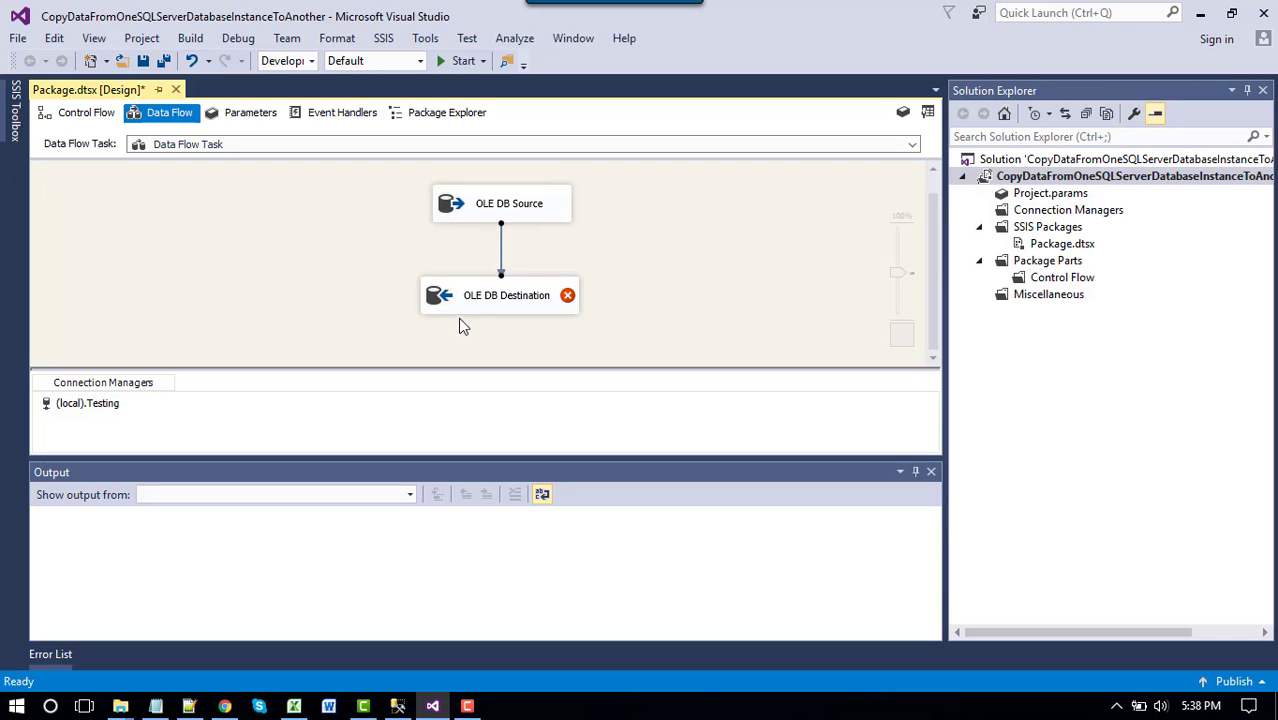
Step: Create a new OLE DB connection manager for the OLE DB Destination, pointing to the Testing database on the SQL2016 instance
click(456, 302)
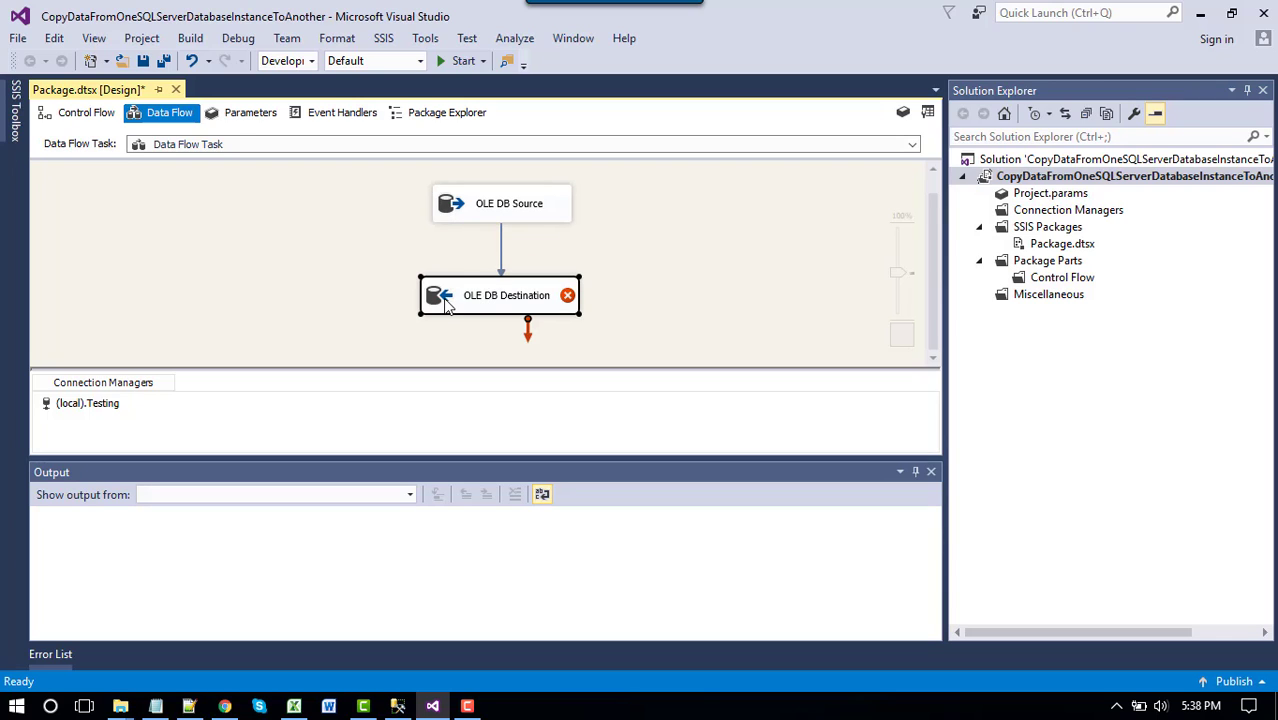
double_click(446, 305)
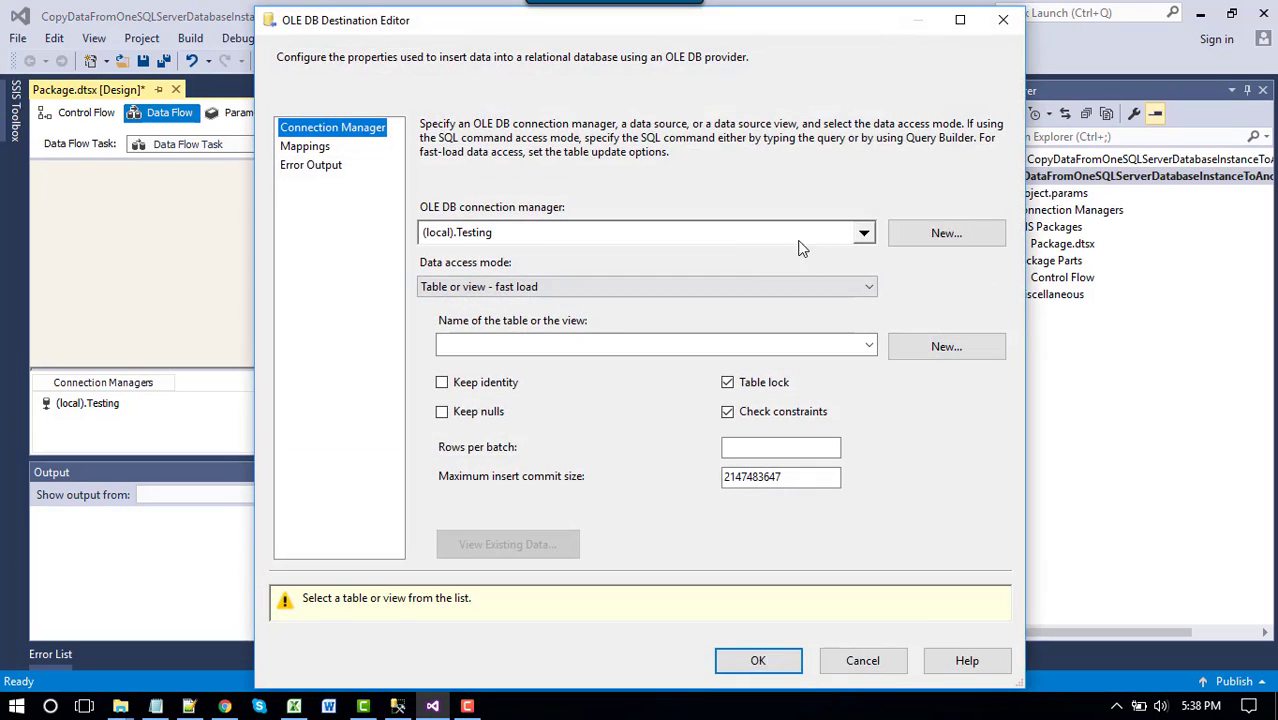
click(866, 233)
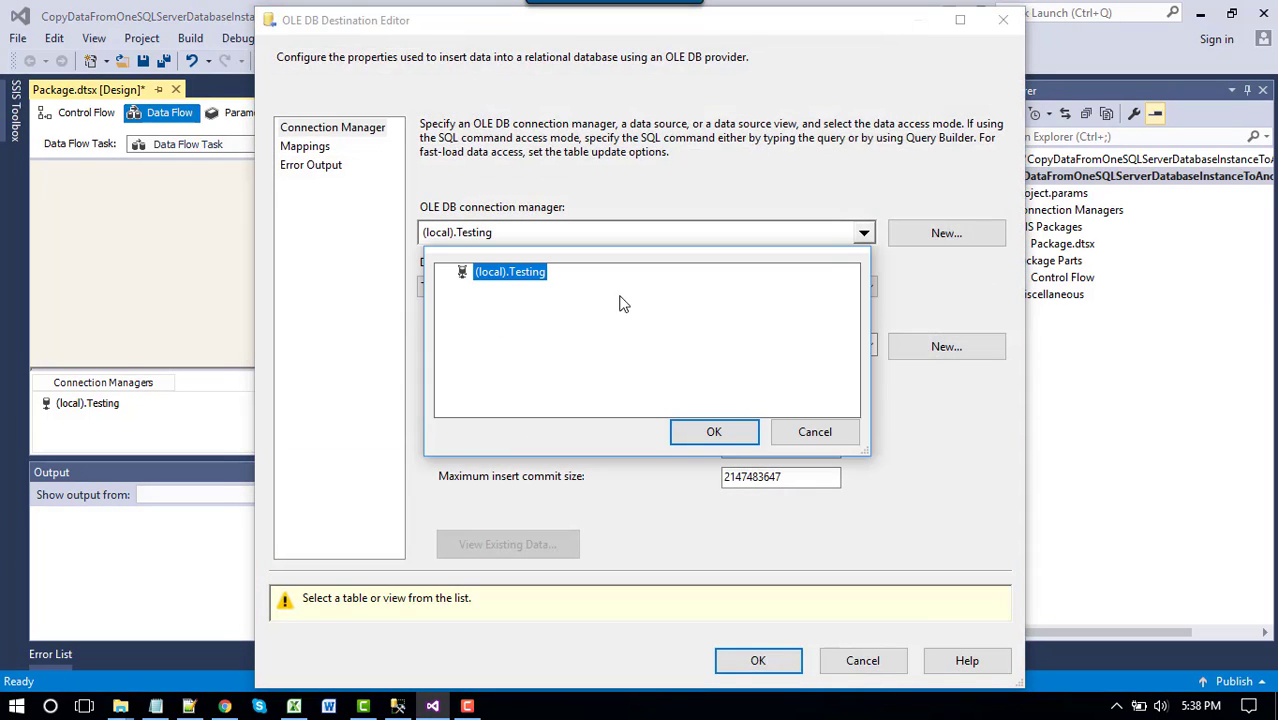
click(814, 431)
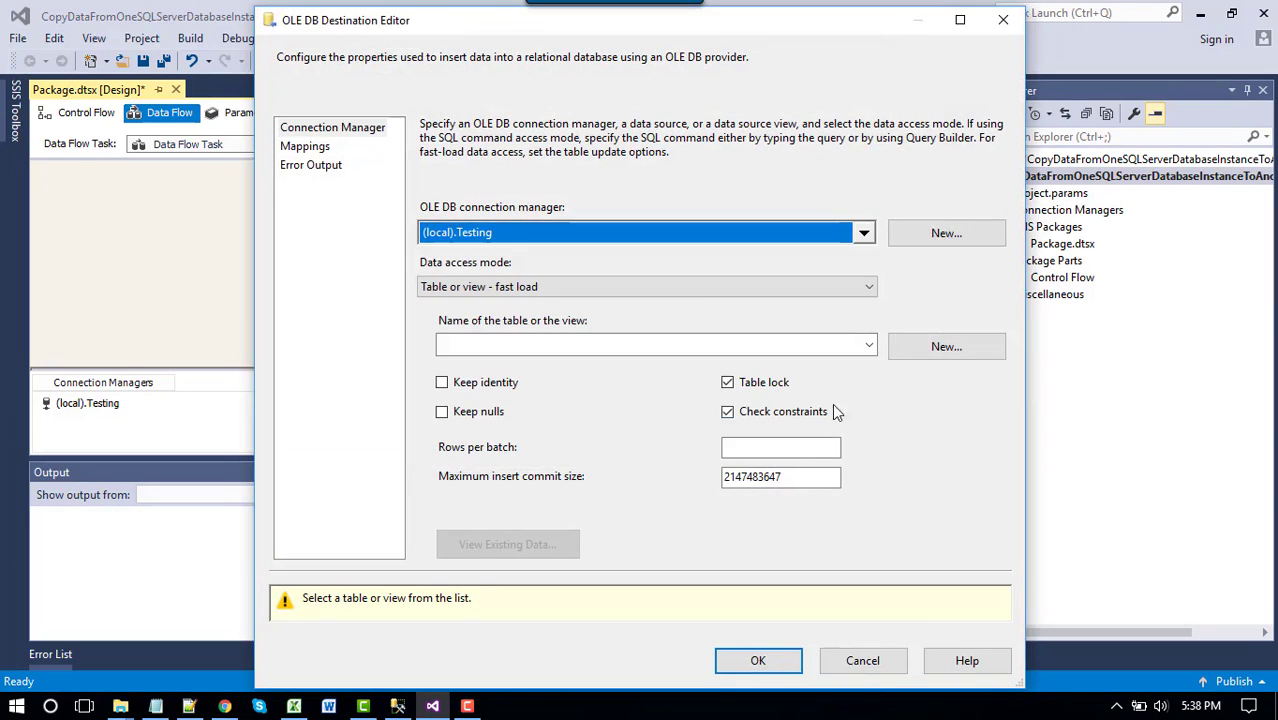
click(944, 240)
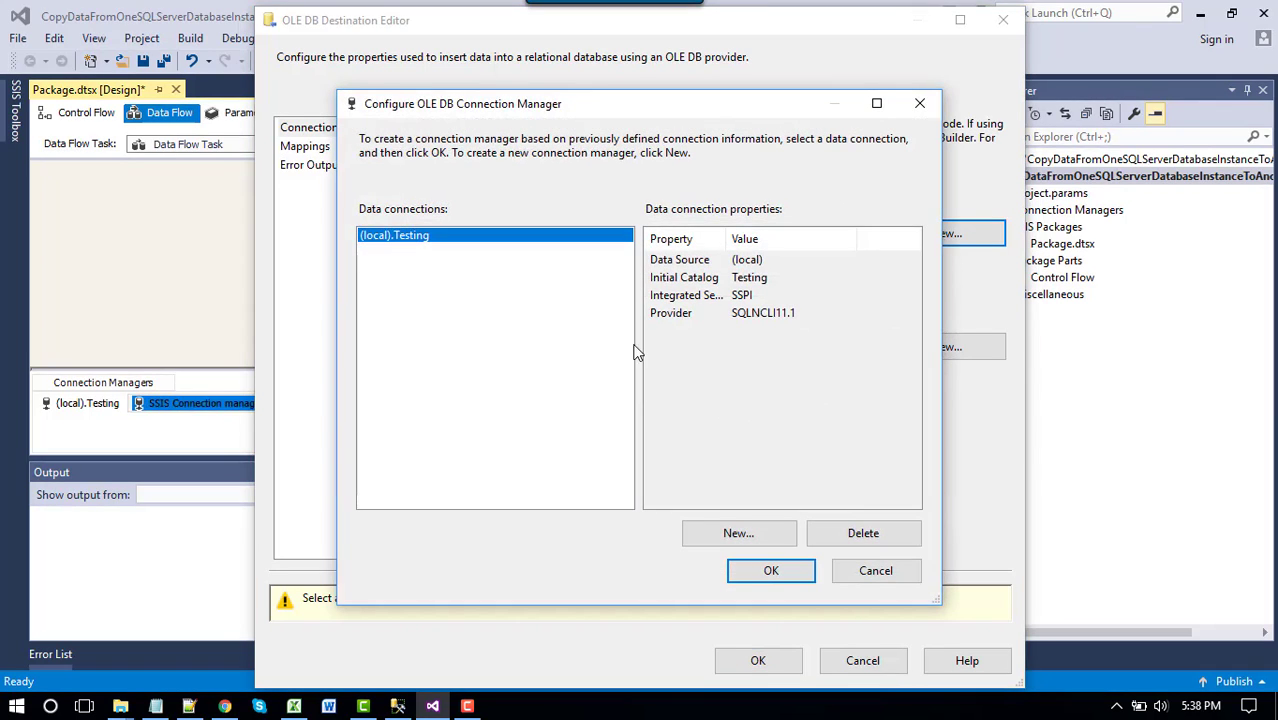
click(736, 530)
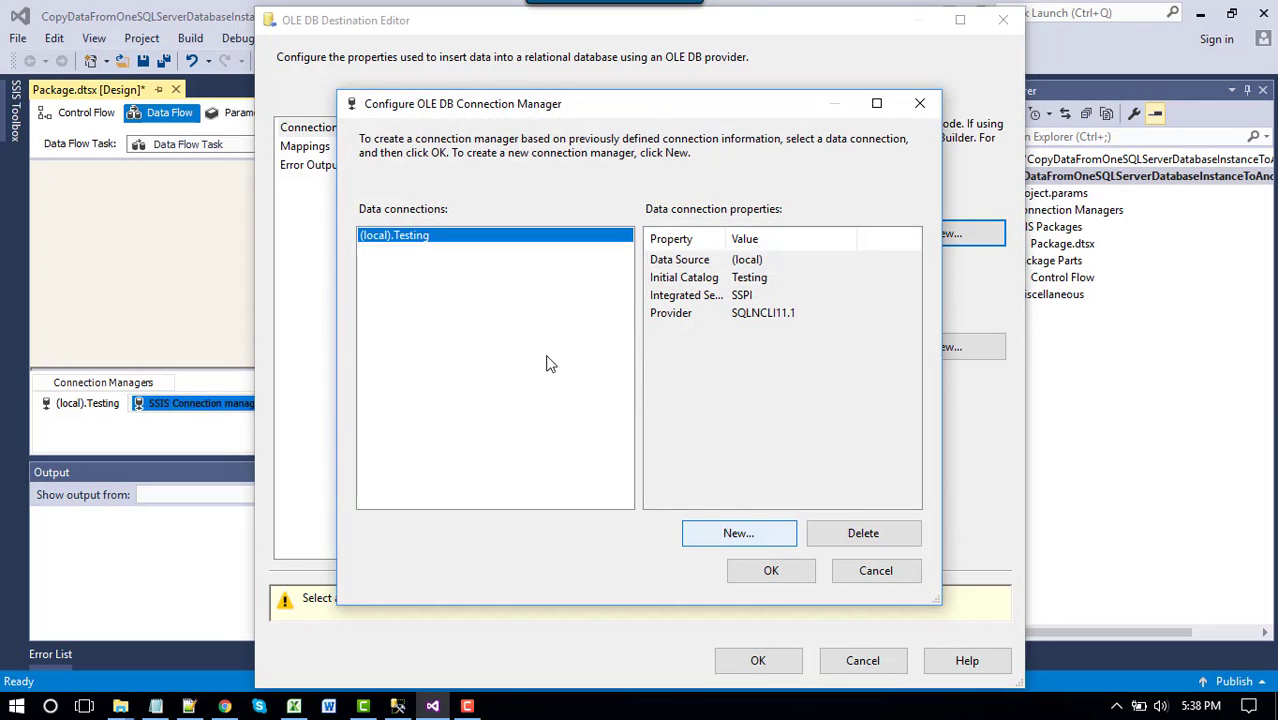
click(574, 180)
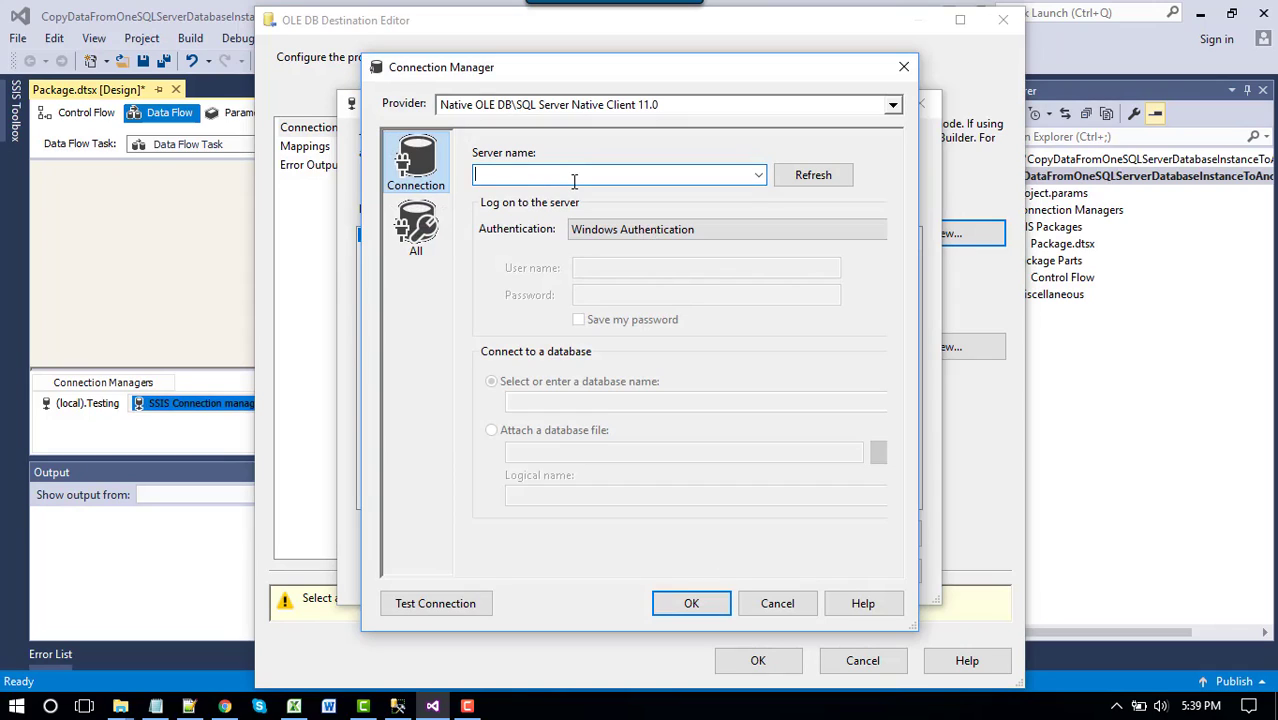
text(INL=)
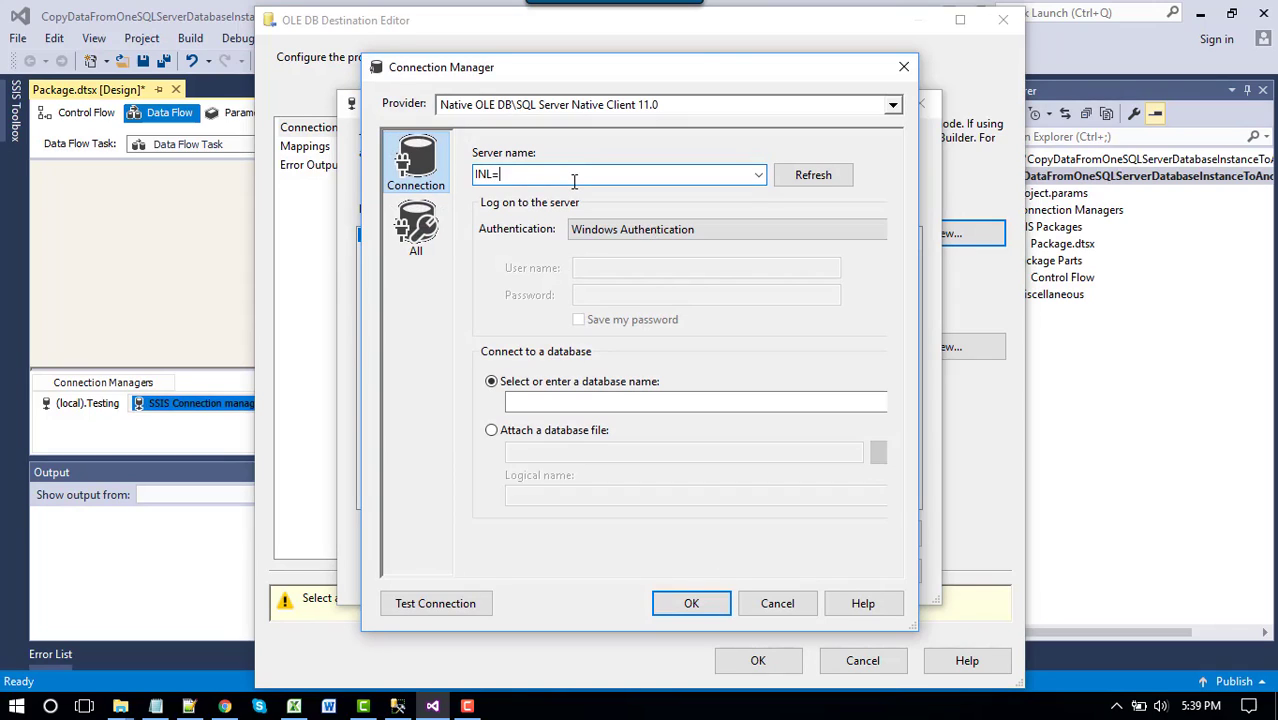
key(BackSpace)
text(-AHMED\SQL2016)
click(586, 406)
text(testing)
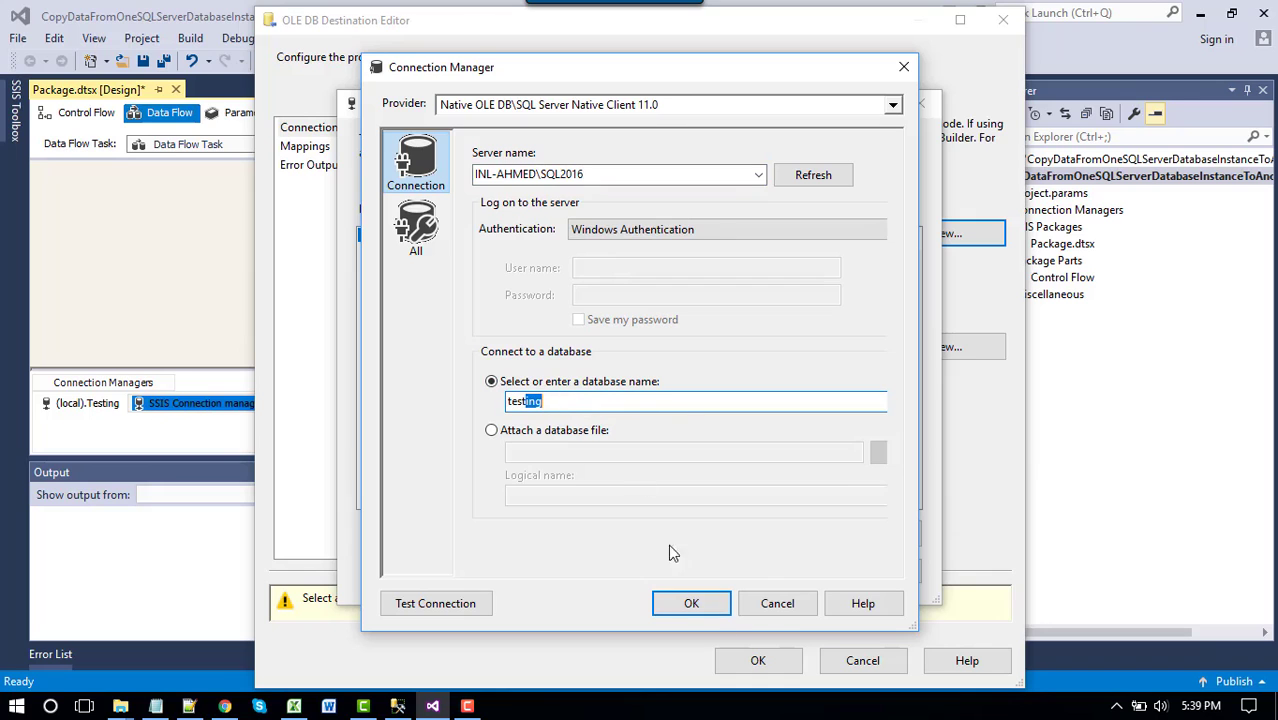
click(686, 603)
click(751, 566)
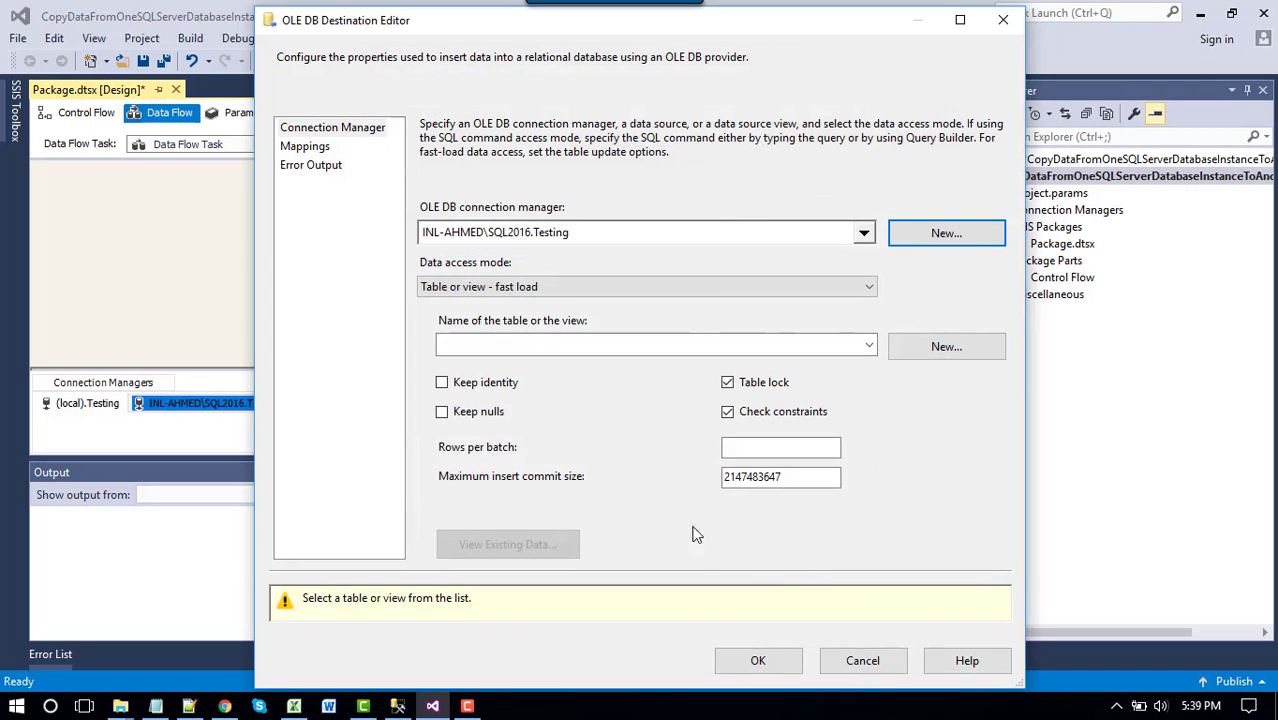
Step: Create a new destination table named Customer for the OLE DB Destination and accept its column mappings
click(935, 350)
click(605, 237)
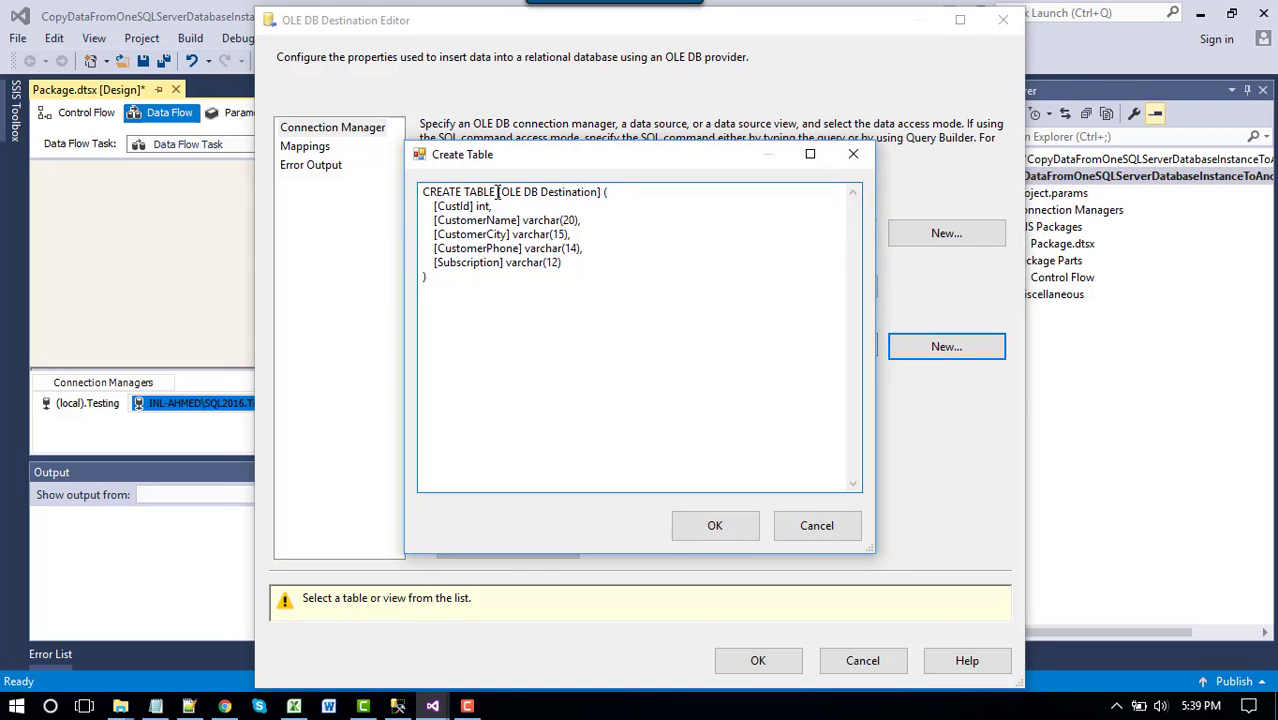
drag(497, 192, 594, 193)
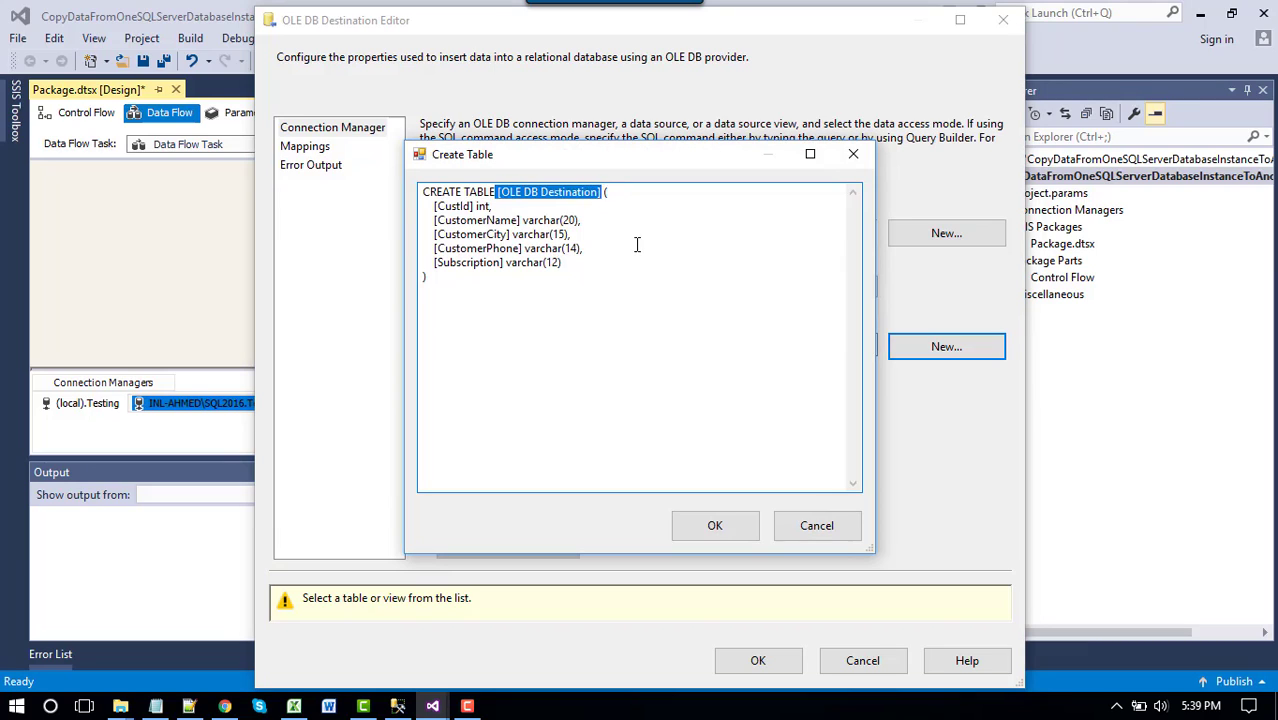
key(Delete)
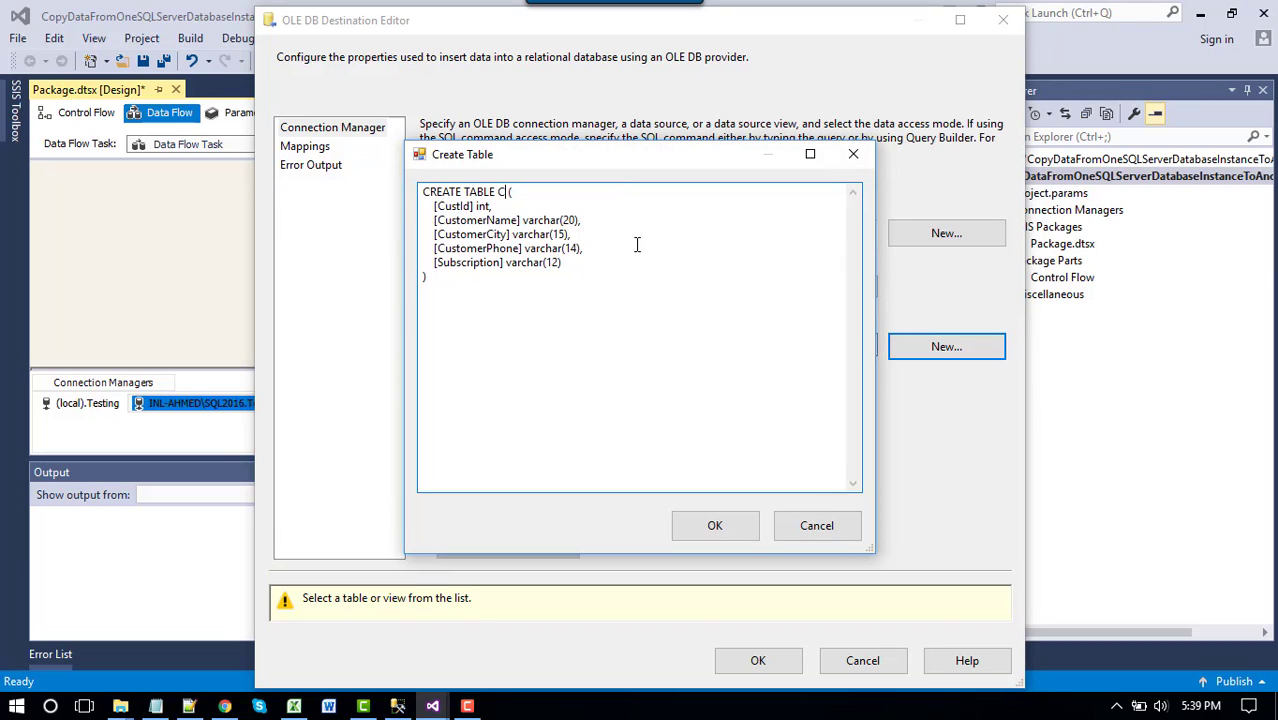
text(Customer)
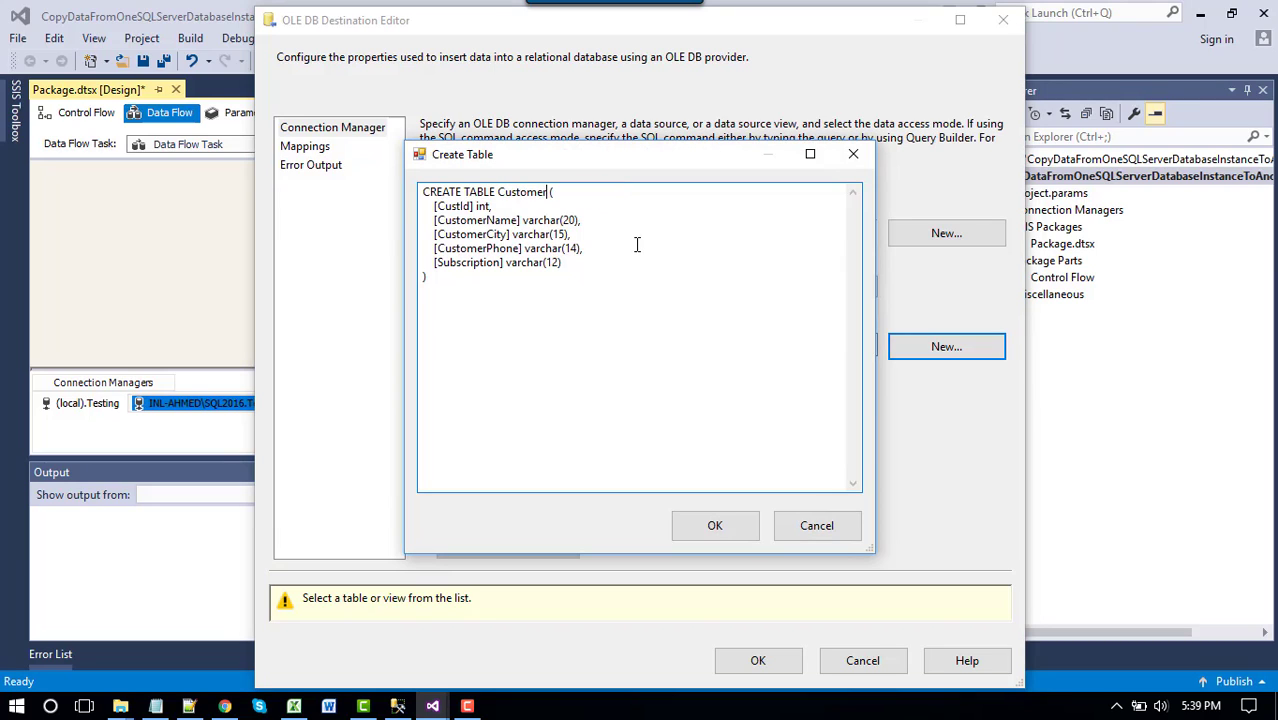
click(734, 528)
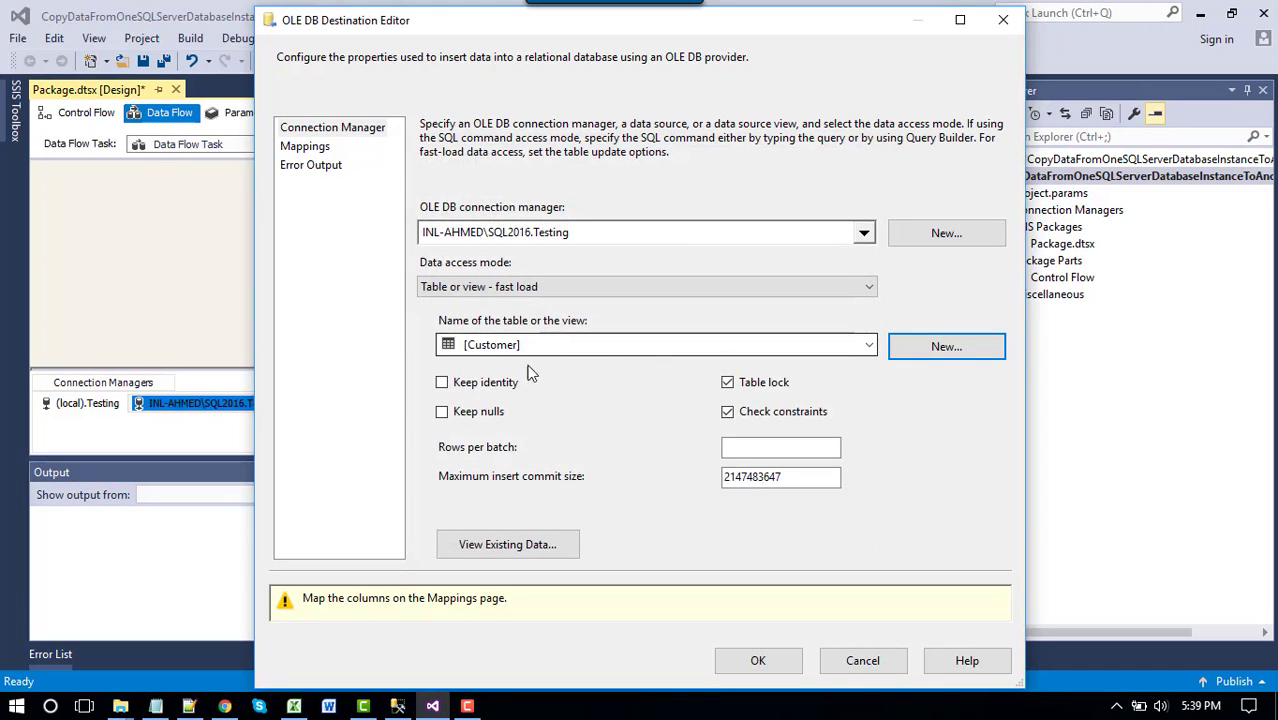
click(312, 148)
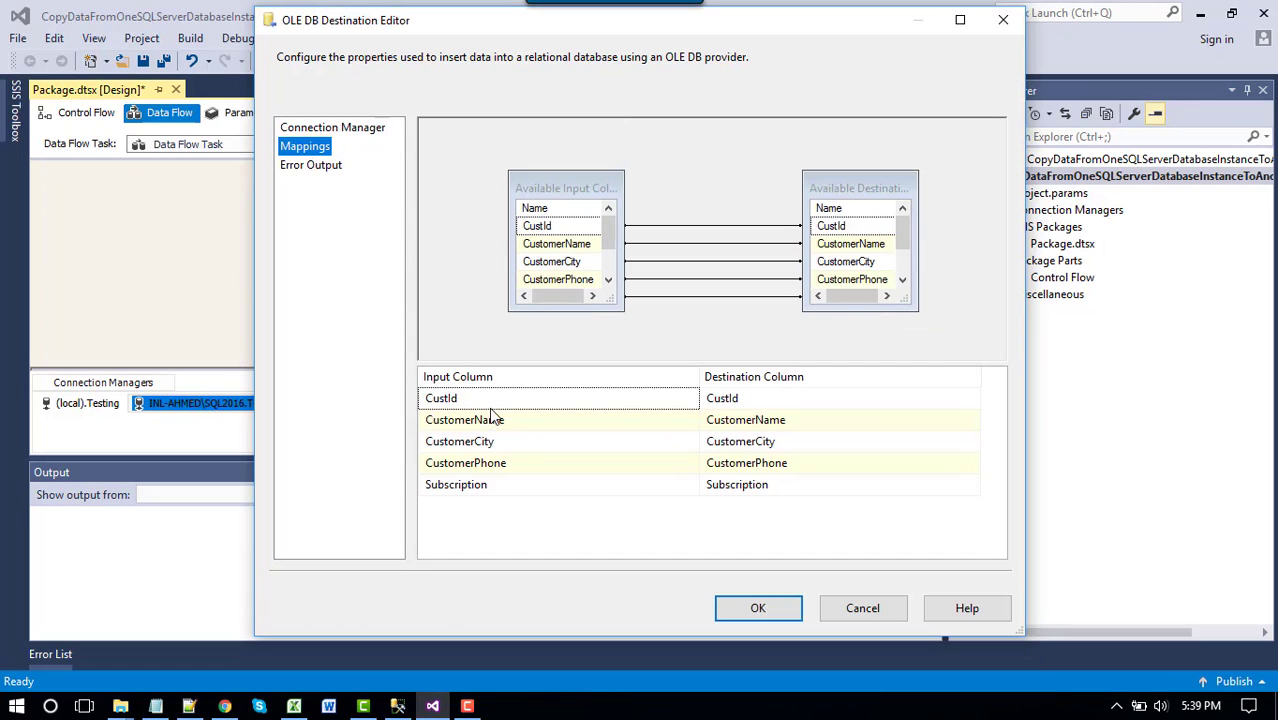
click(759, 609)
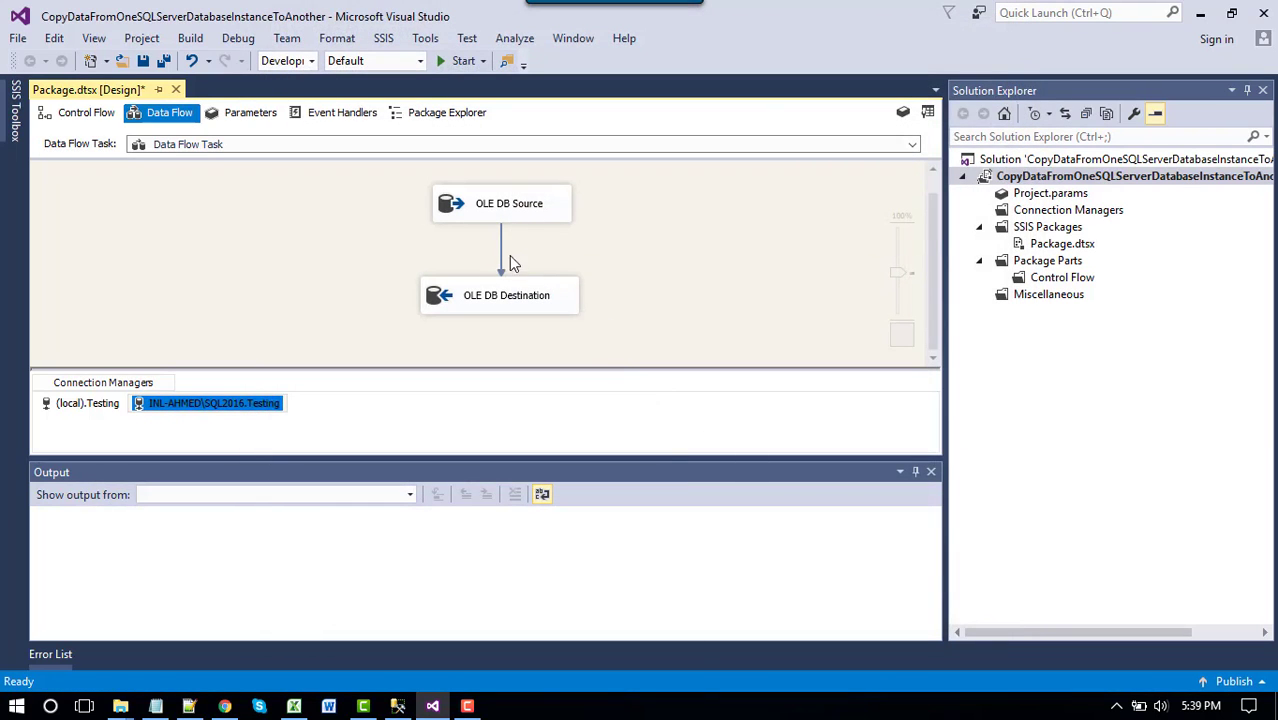
Step: Rename the OLE DB Source in the data flow as Customer
click(496, 218)
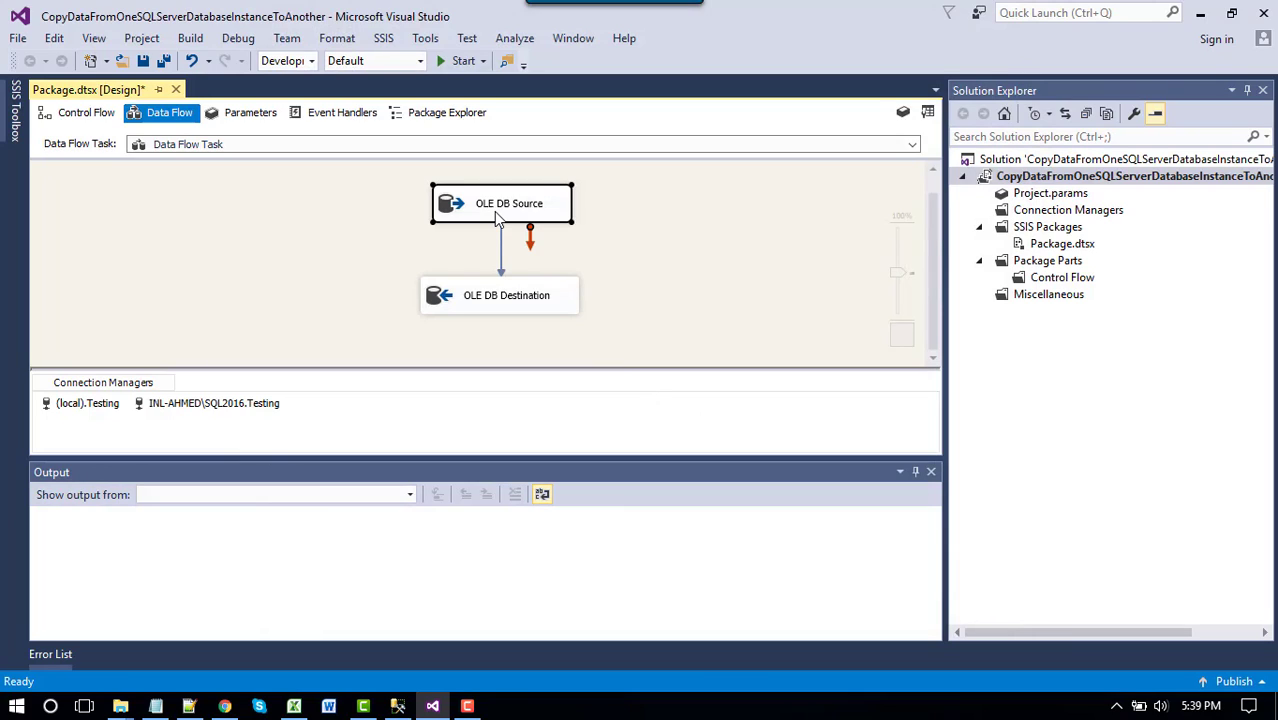
text(Customer)
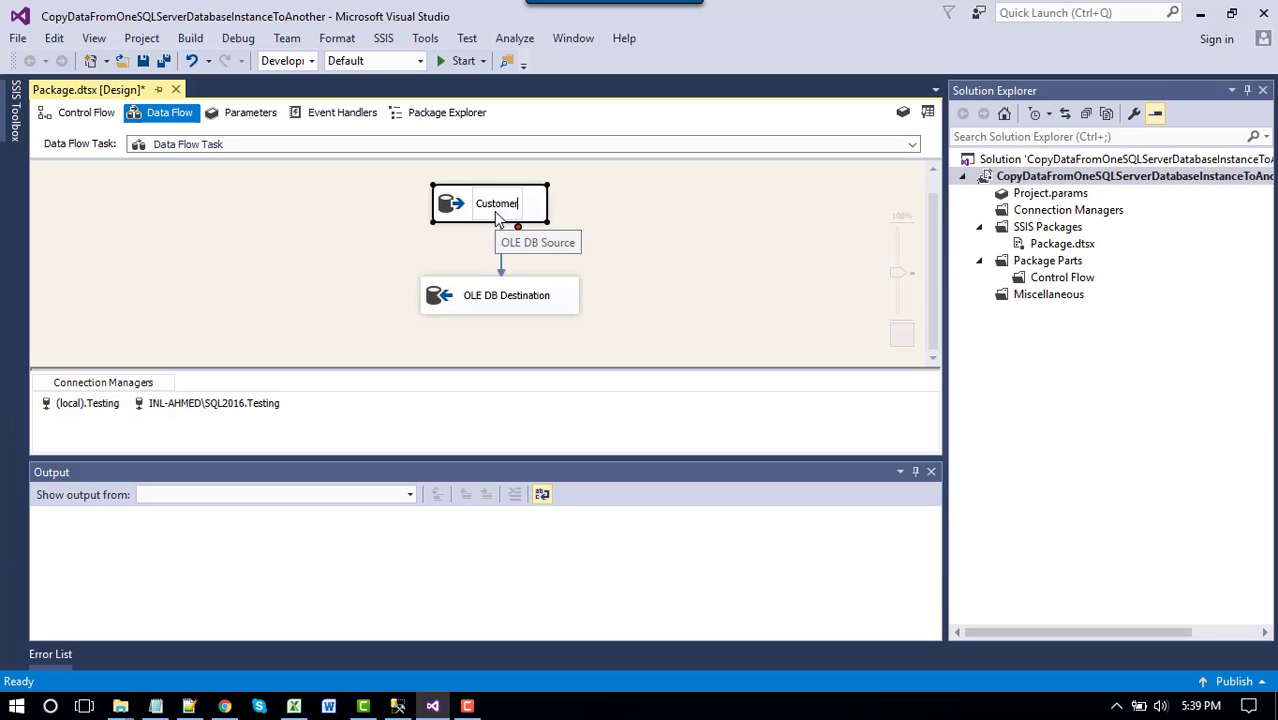
click(648, 193)
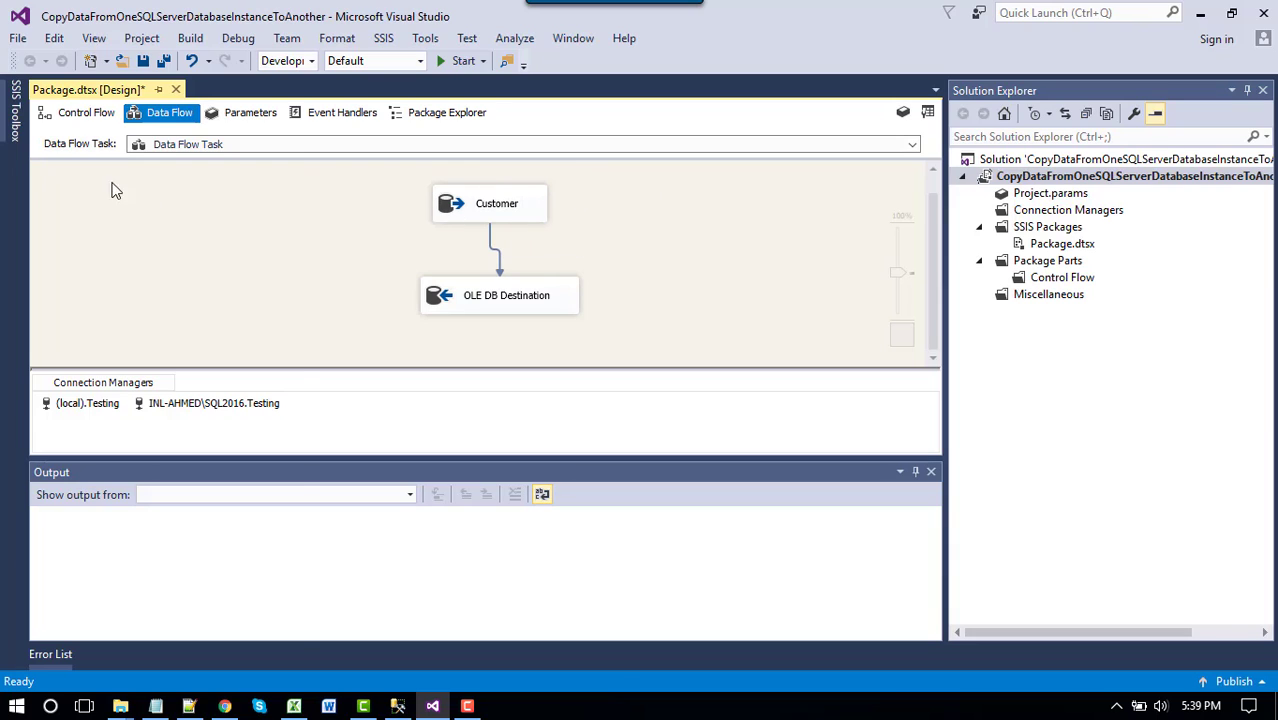
Step: Add a second OLE DB Source and a second OLE DB Destination beside the Customer flow
mouse_move(22, 103)
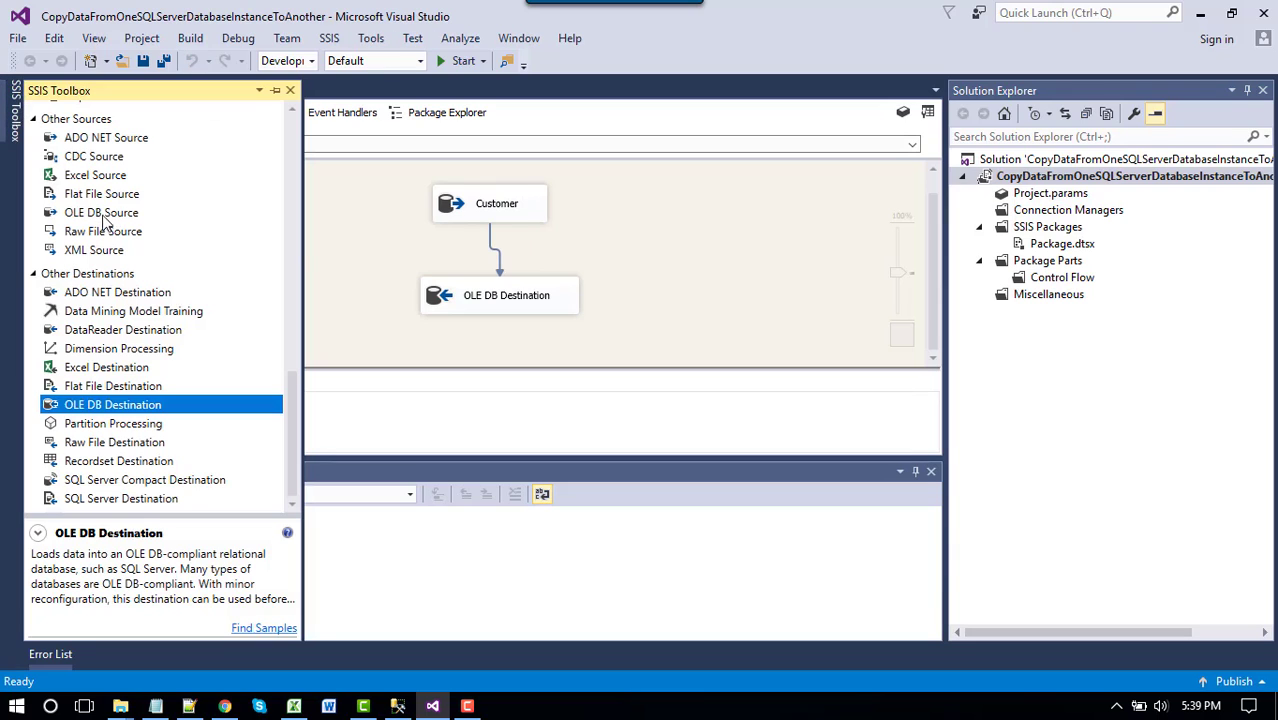
drag(88, 214, 740, 211)
mouse_move(12, 110)
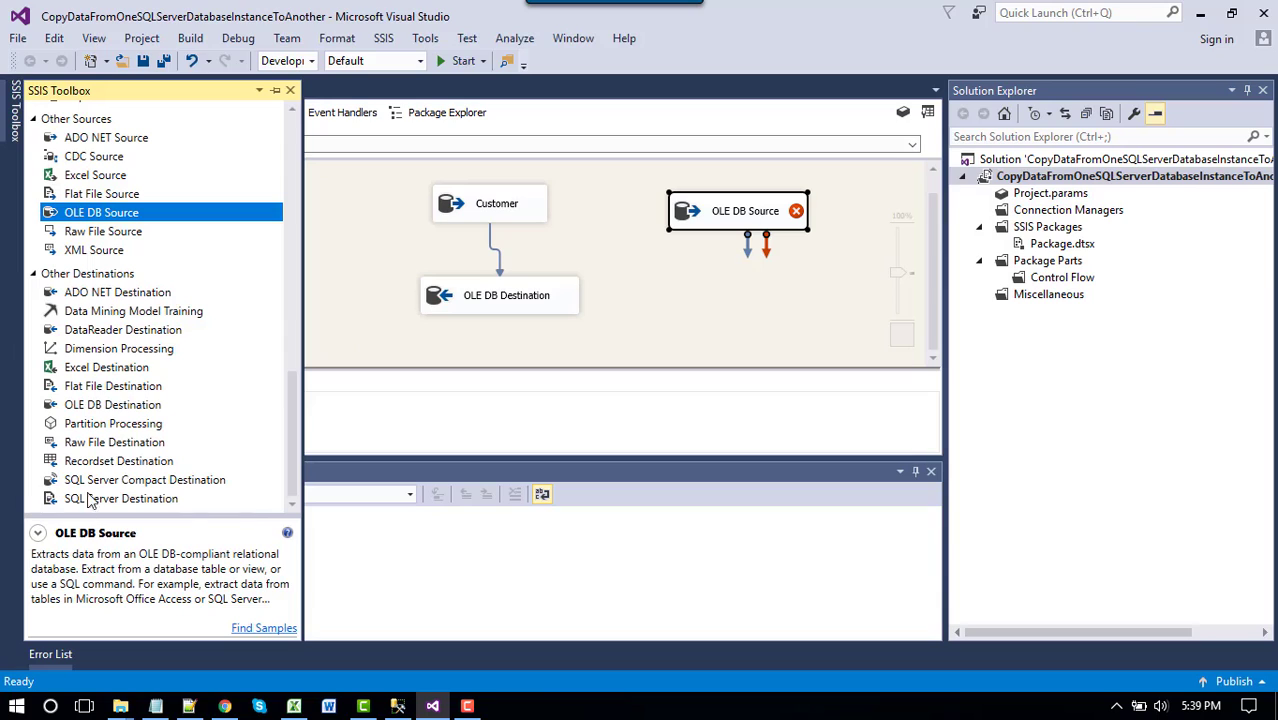
drag(114, 404, 678, 296)
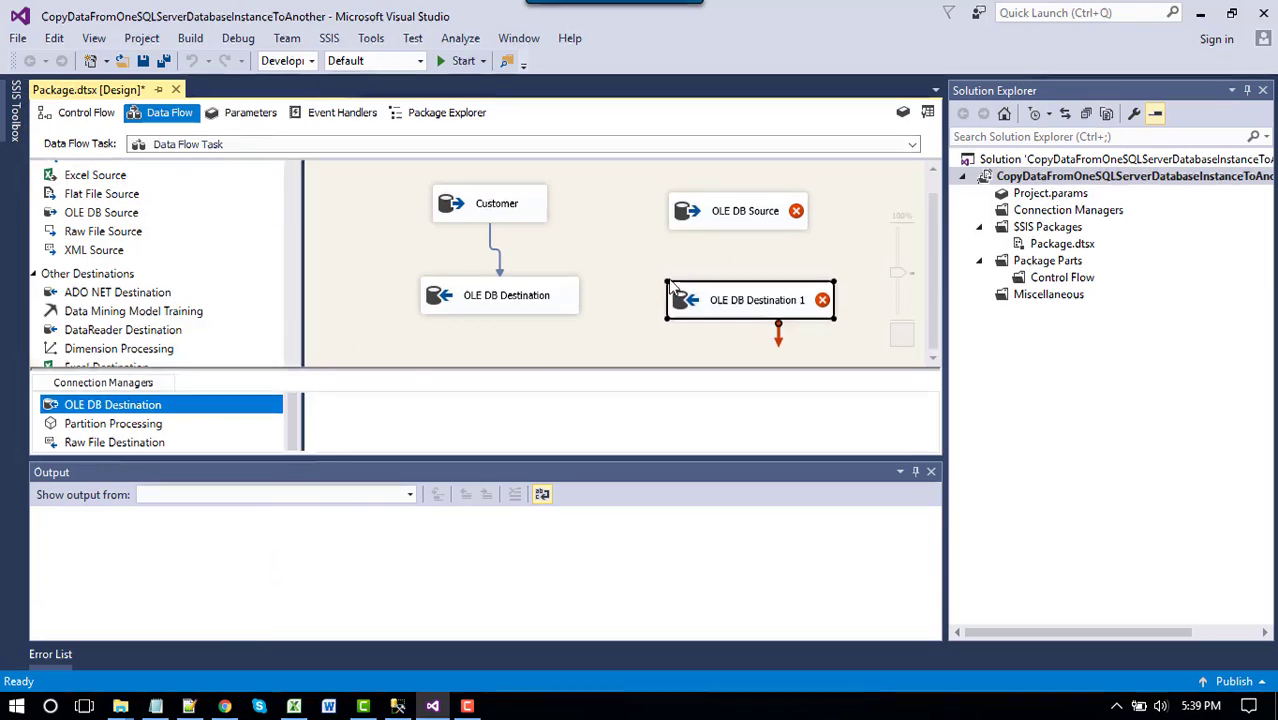
Step: Rename the second OLE DB Source as XMLData and set it to read the [dbo].[XMLDATA] table from (local).Testing
click(705, 216)
click(706, 218)
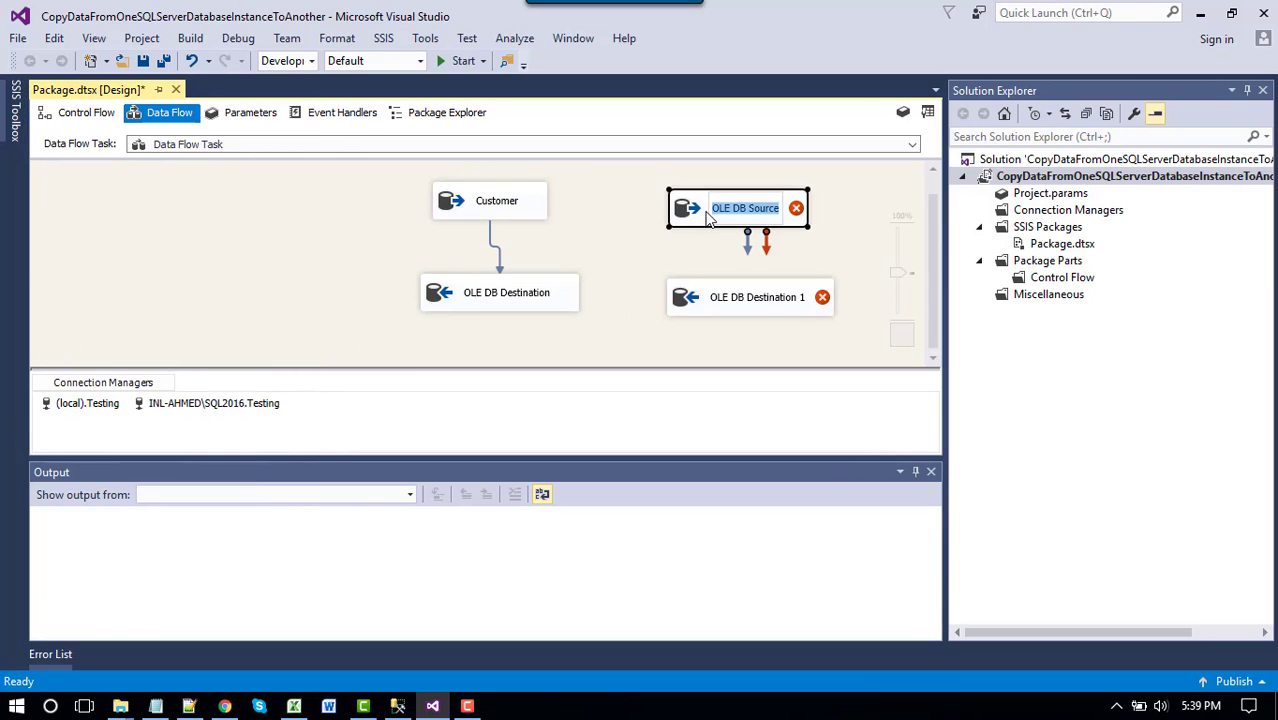
text(XMLData)
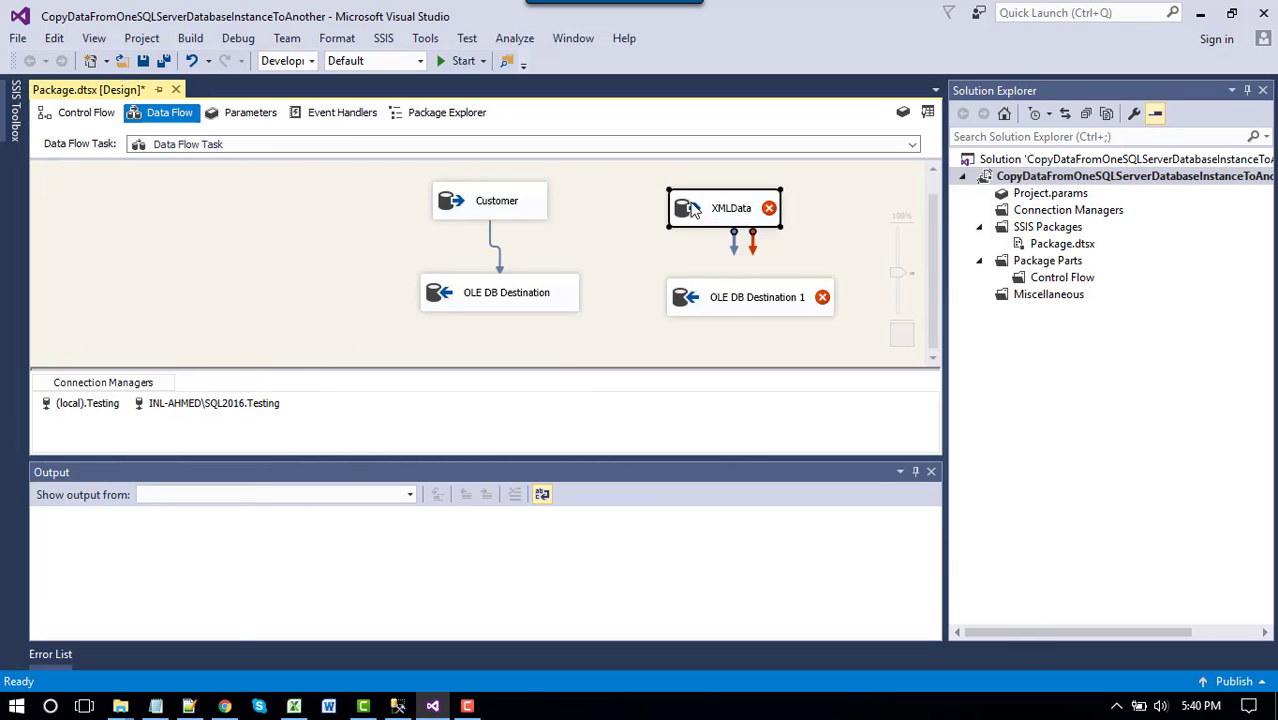
double_click(705, 214)
click(625, 346)
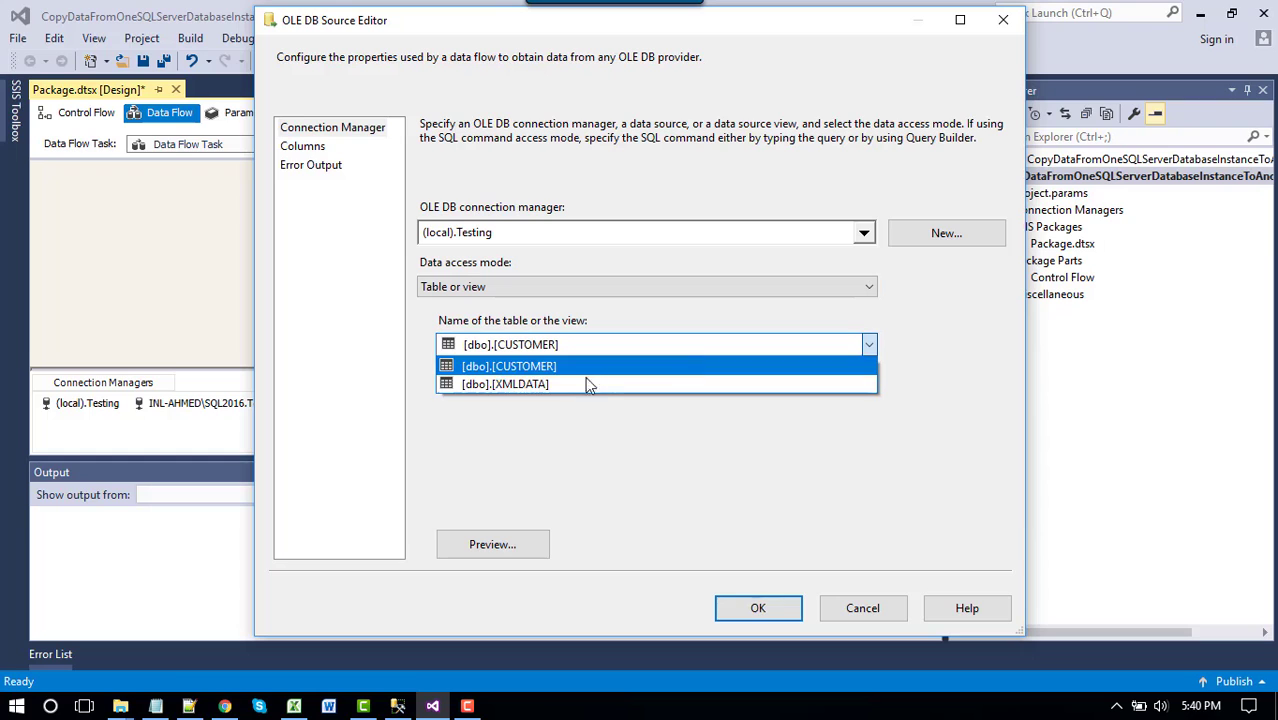
click(578, 386)
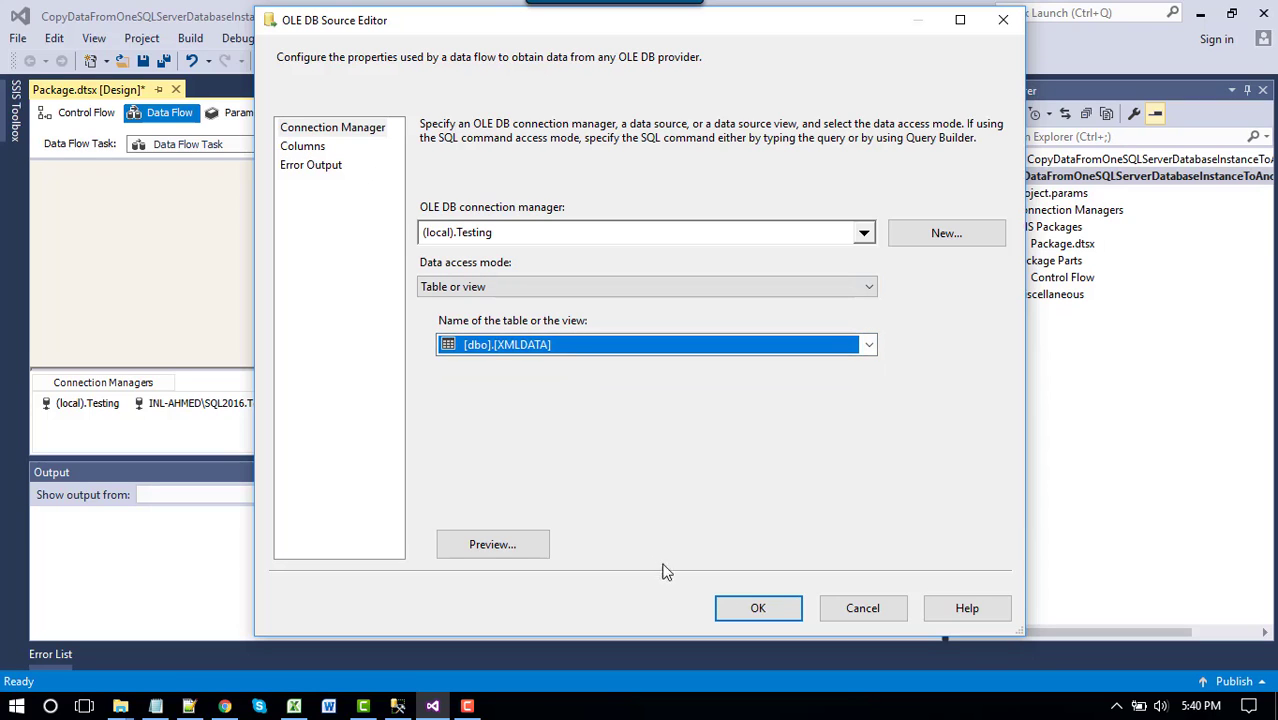
click(758, 608)
Step: Connect the XMLData source to OLE DB Destination 1 and set that destination's connection manager to the SQL2016 instance's Testing database
drag(735, 243, 716, 306)
click(703, 307)
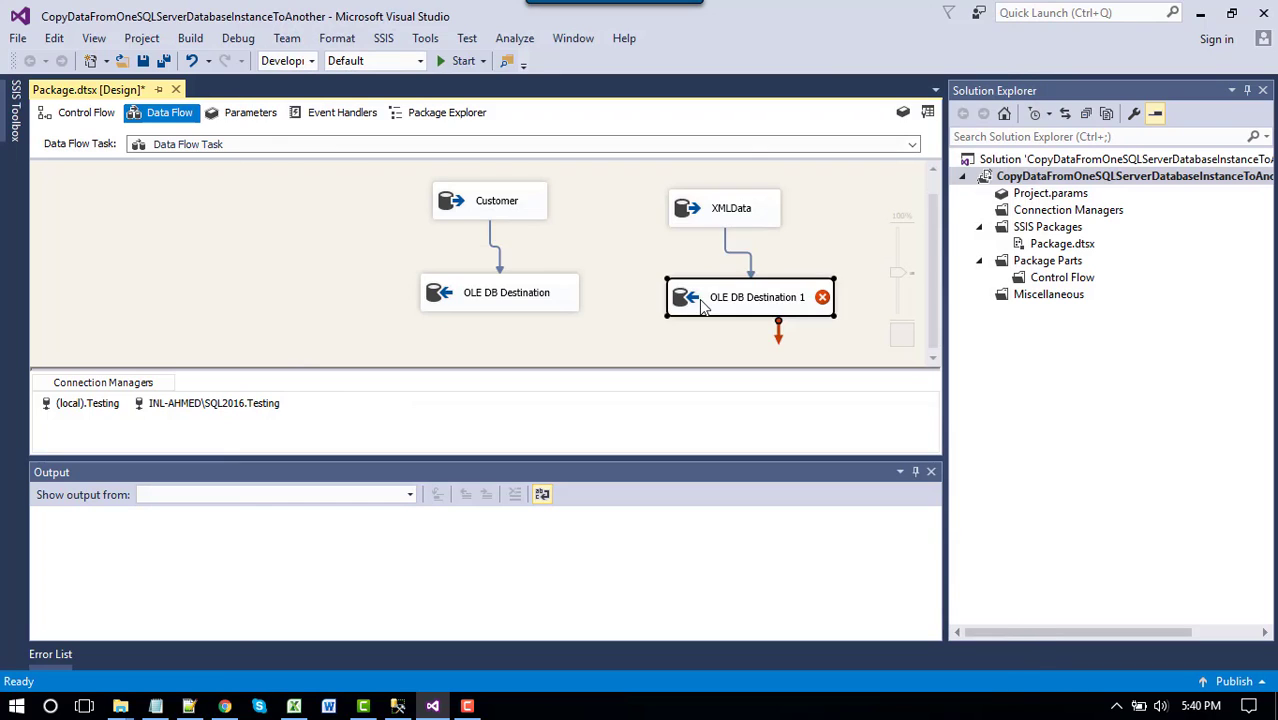
double_click(703, 307)
click(753, 236)
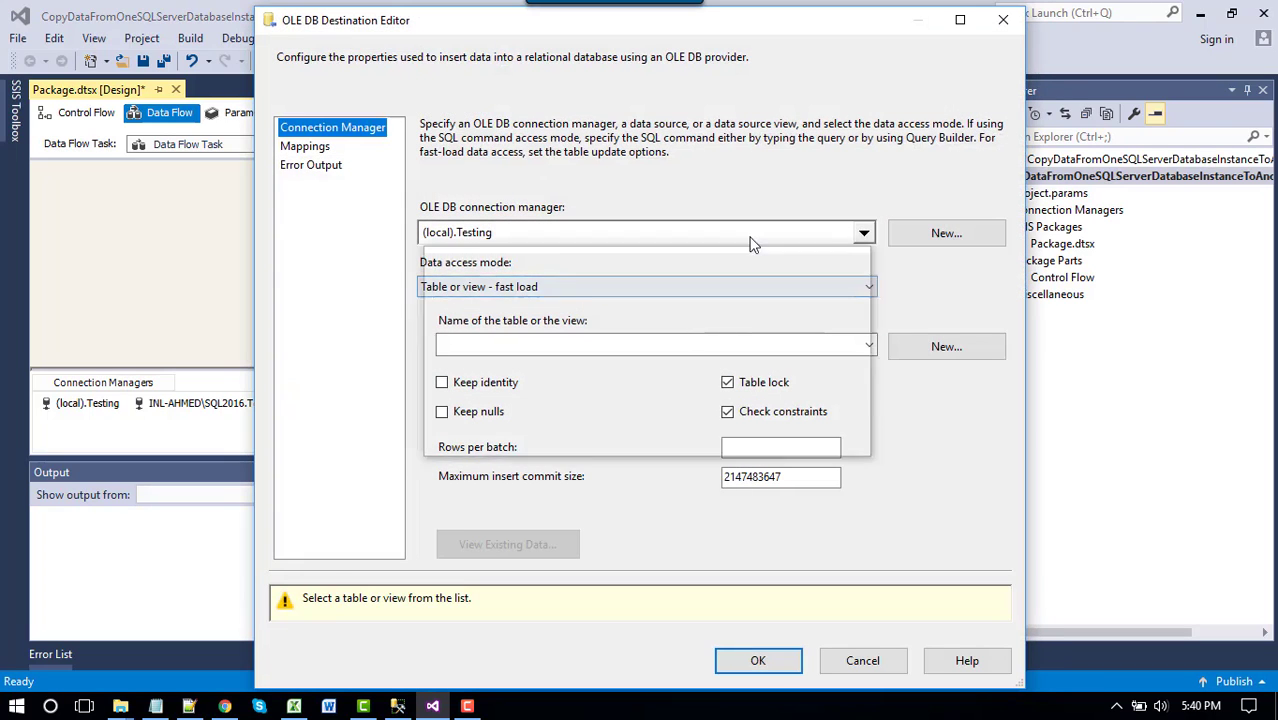
click(567, 290)
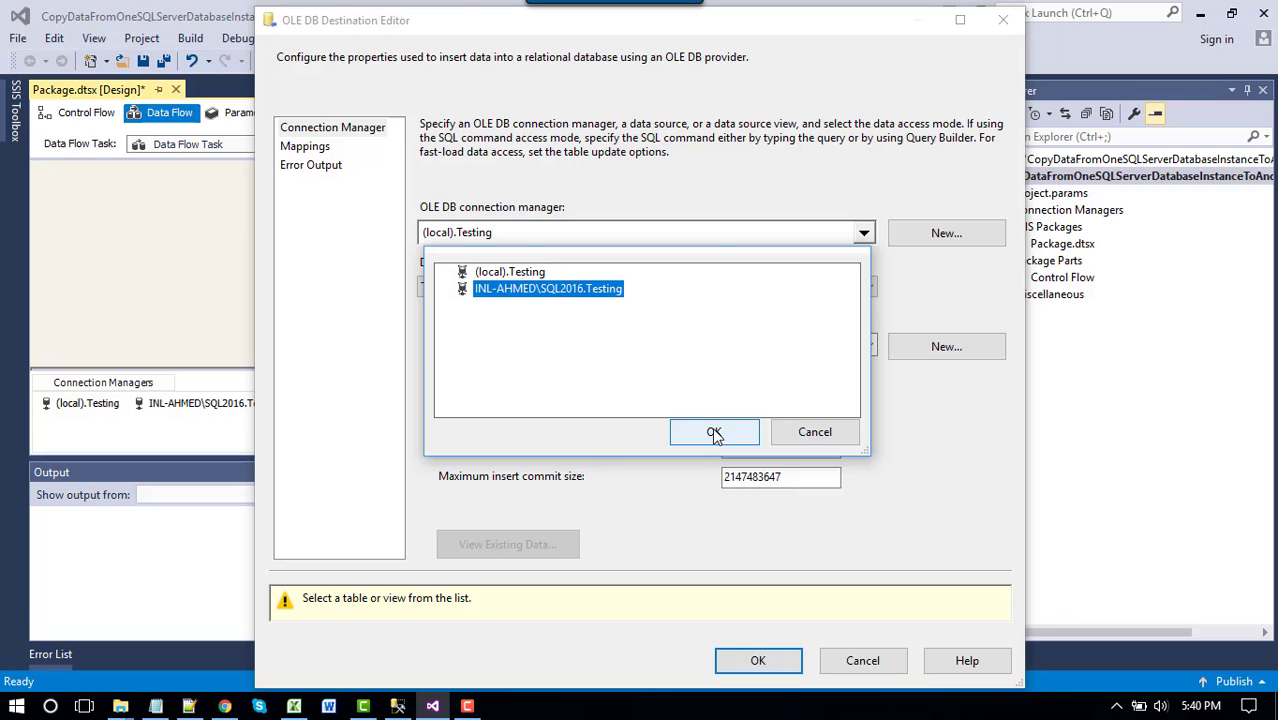
click(714, 433)
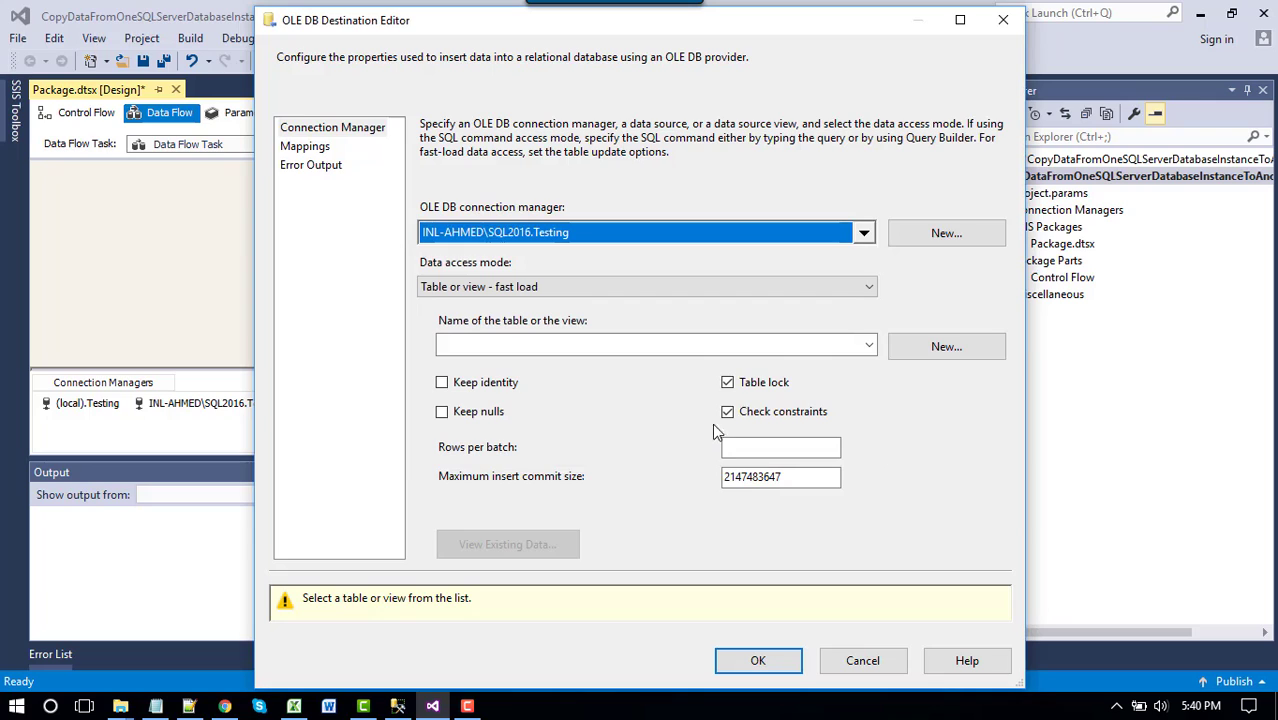
Step: Create a new destination table named XMLDATA for OLE DB Destination 1 and accept its column mappings
click(946, 350)
click(580, 234)
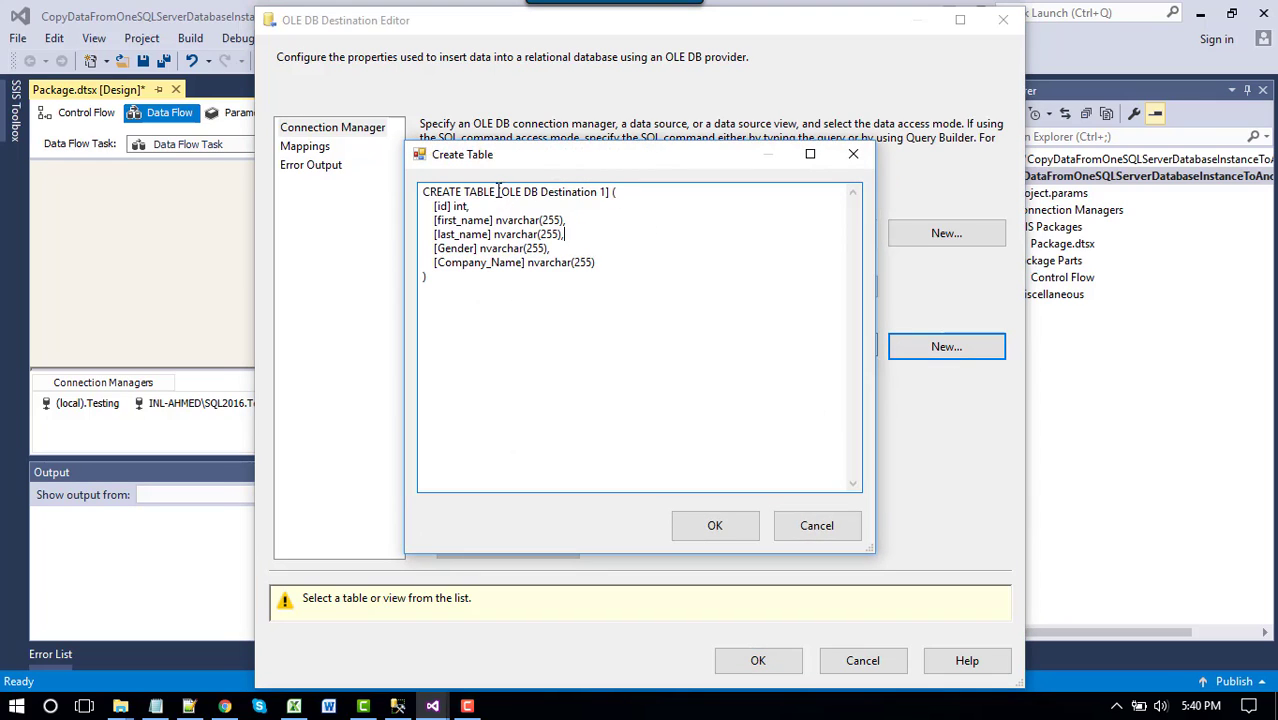
drag(498, 191, 614, 193)
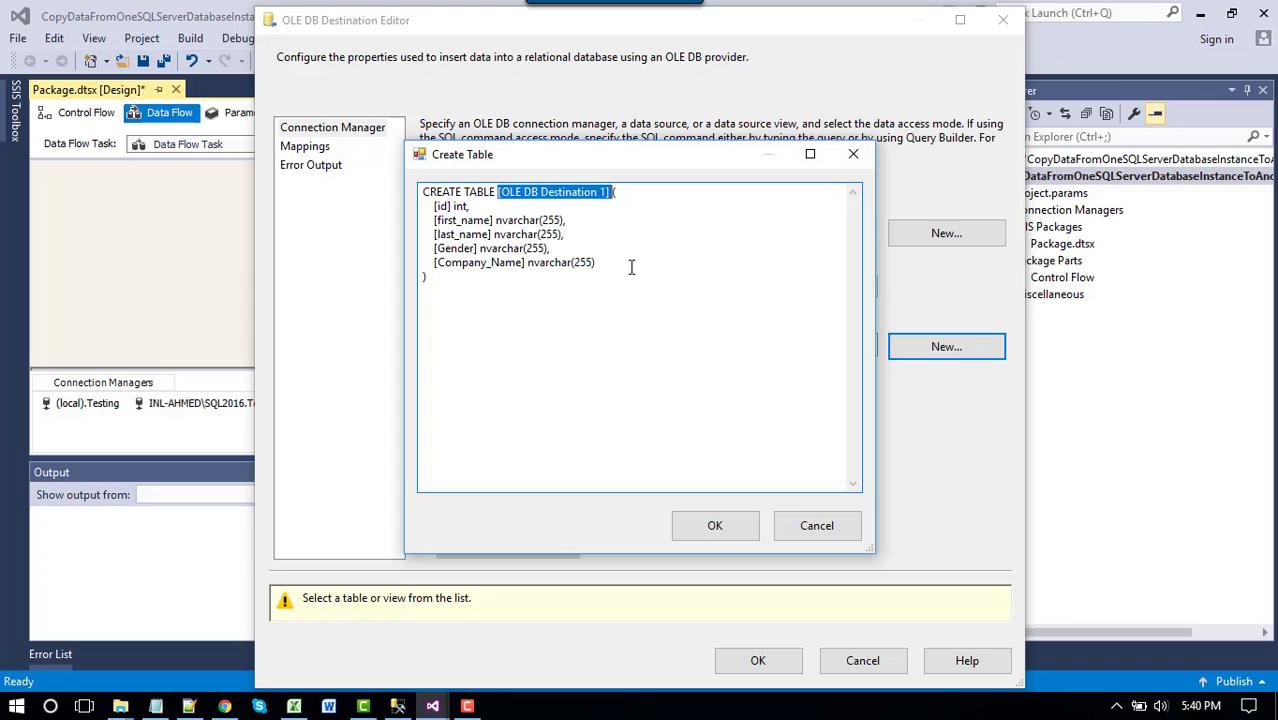
text(XMLDATA()
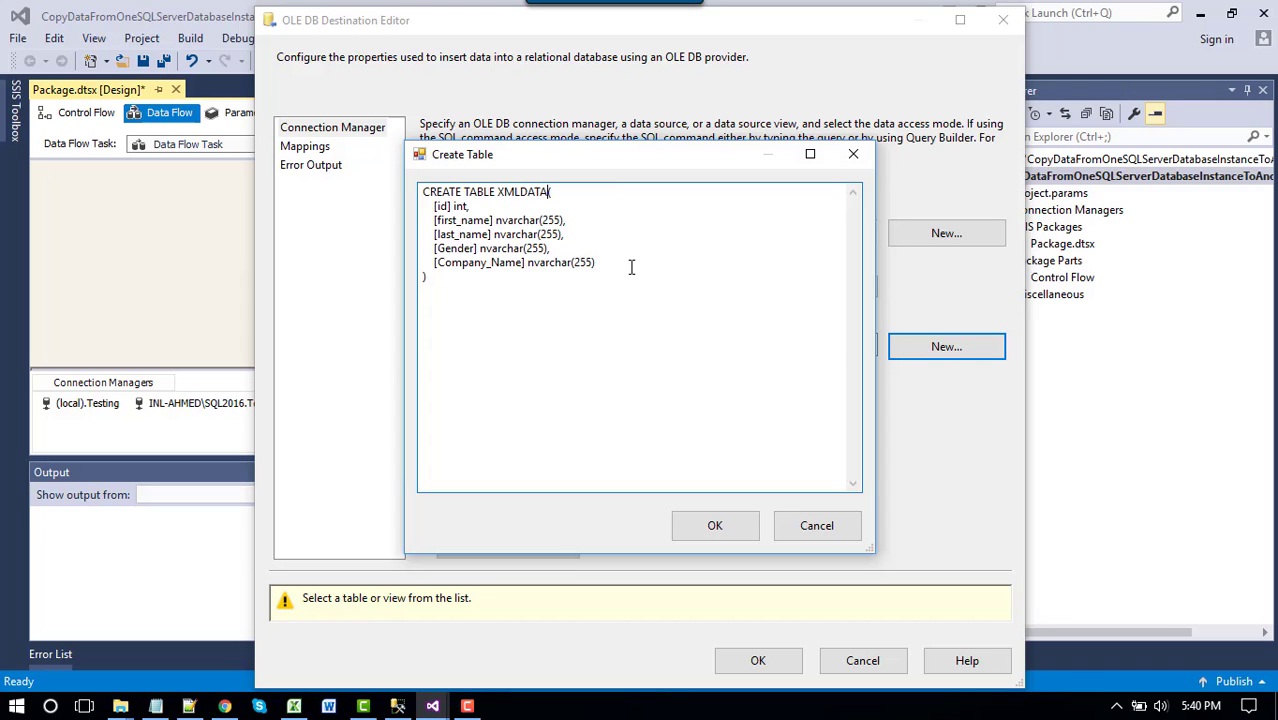
click(670, 529)
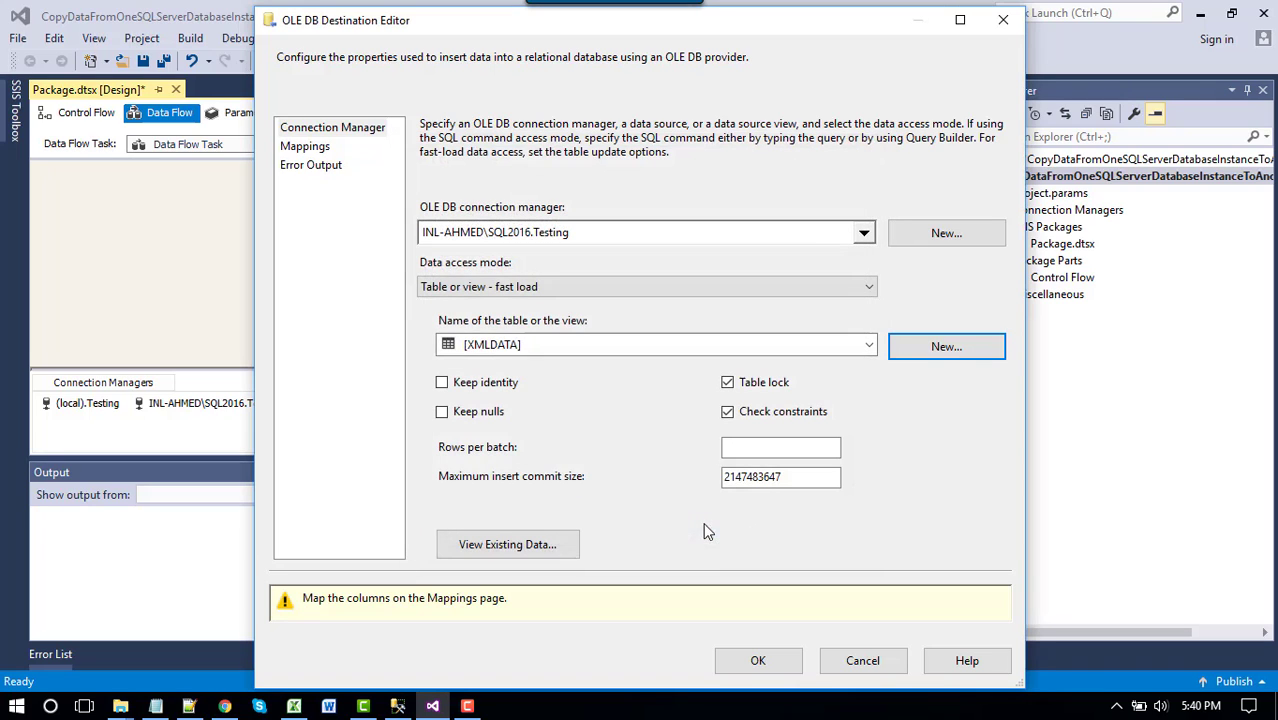
click(305, 147)
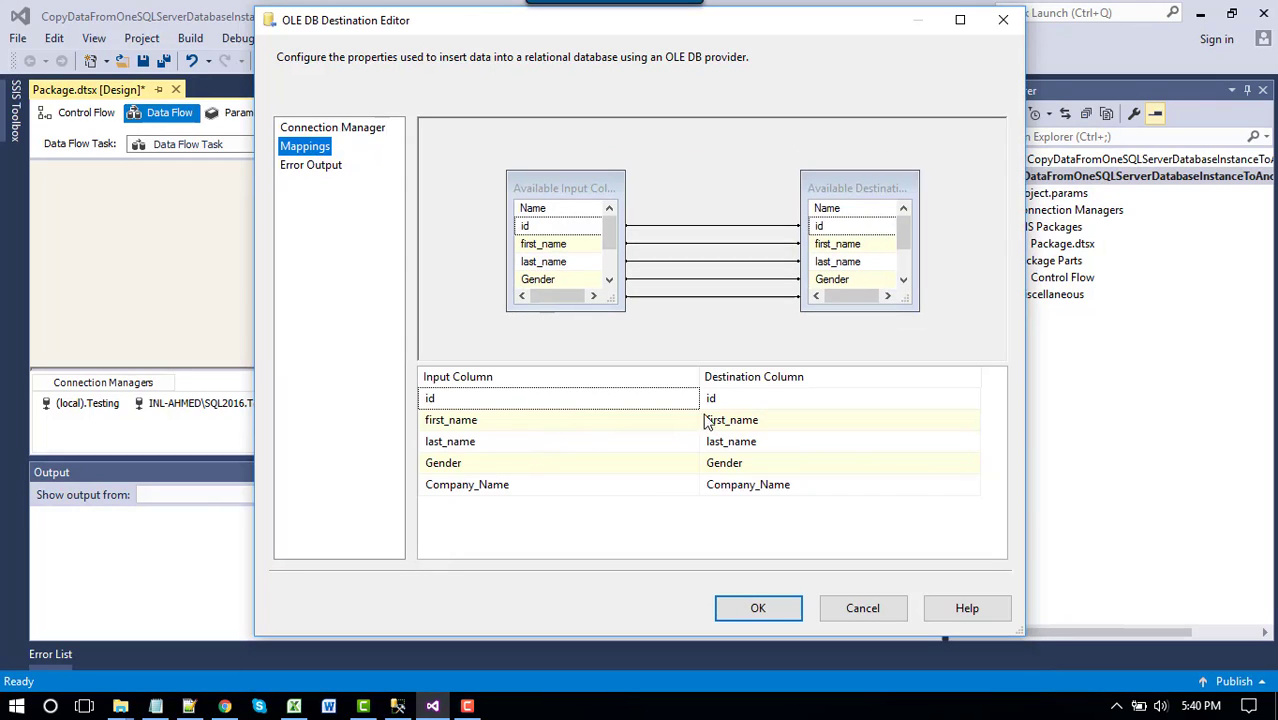
click(760, 607)
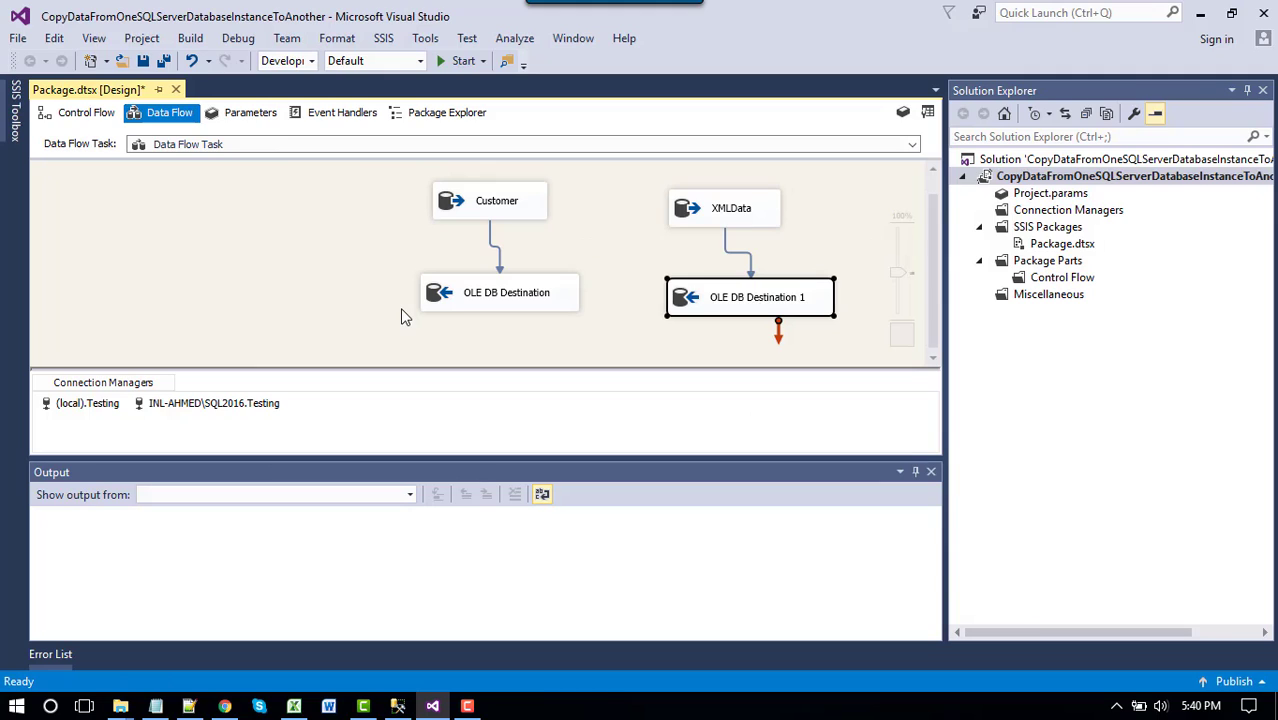
Step: Run the package in debug mode and examine the execution results of the Customer and XMLData flows
click(238, 38)
click(280, 106)
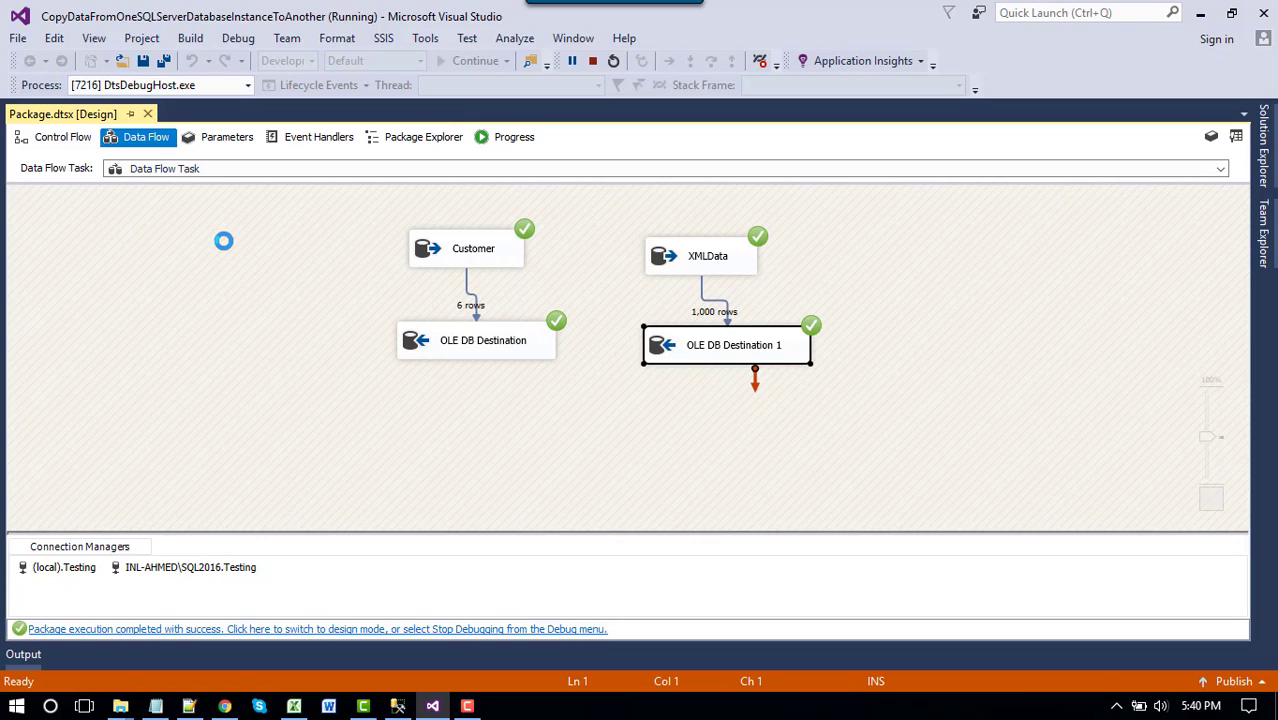
click(462, 258)
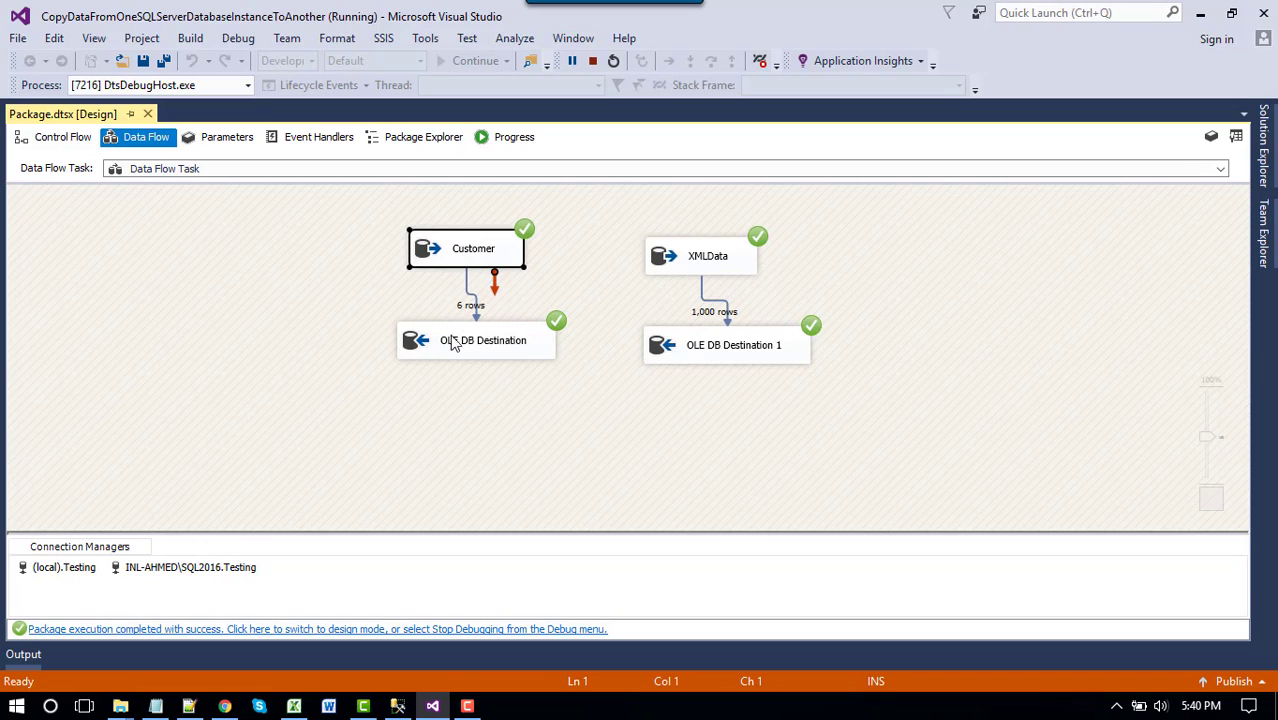
click(715, 260)
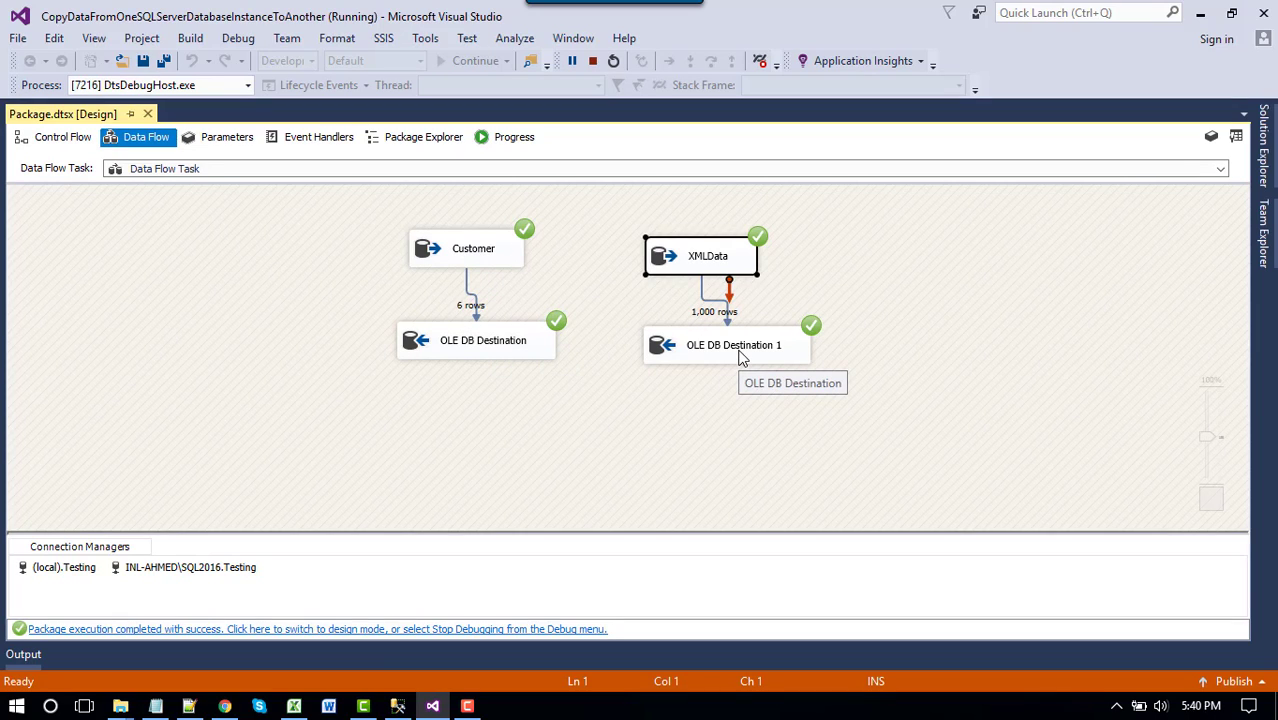
Step: Switch to SQL Server Management Studio and refresh the tables of the Testing database on the SQL2016 instance
click(398, 706)
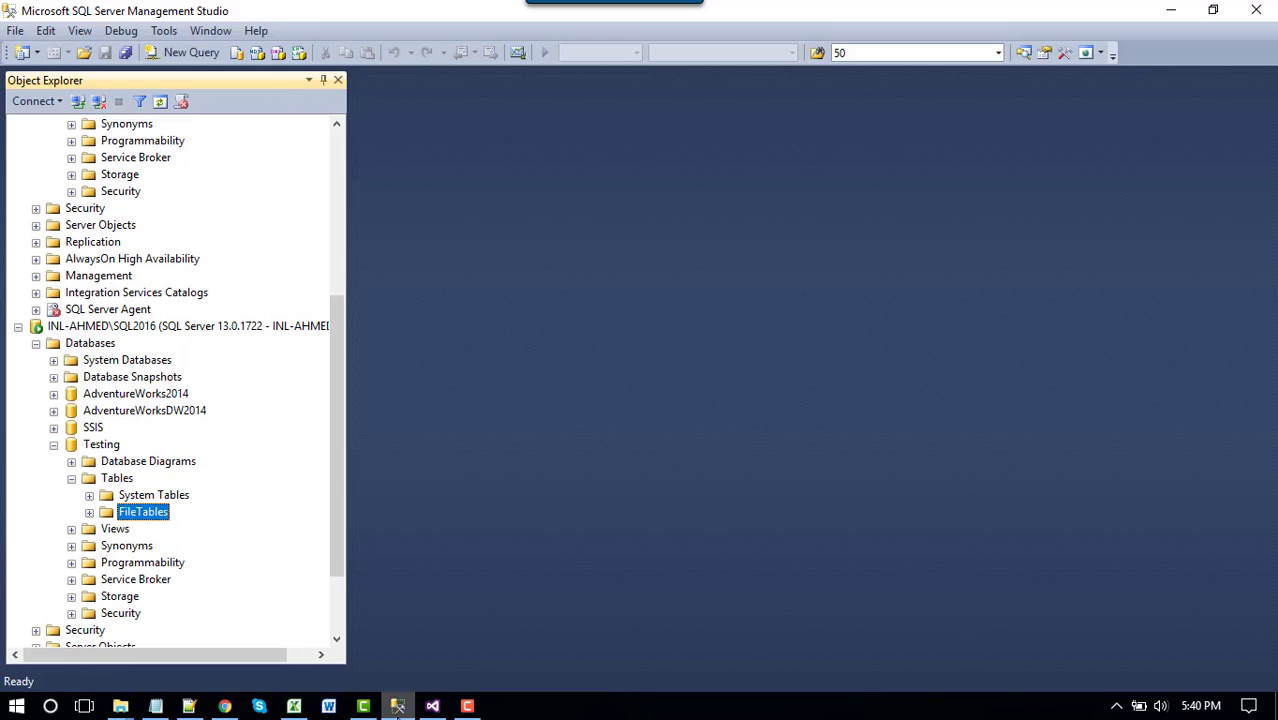
right_click(116, 482)
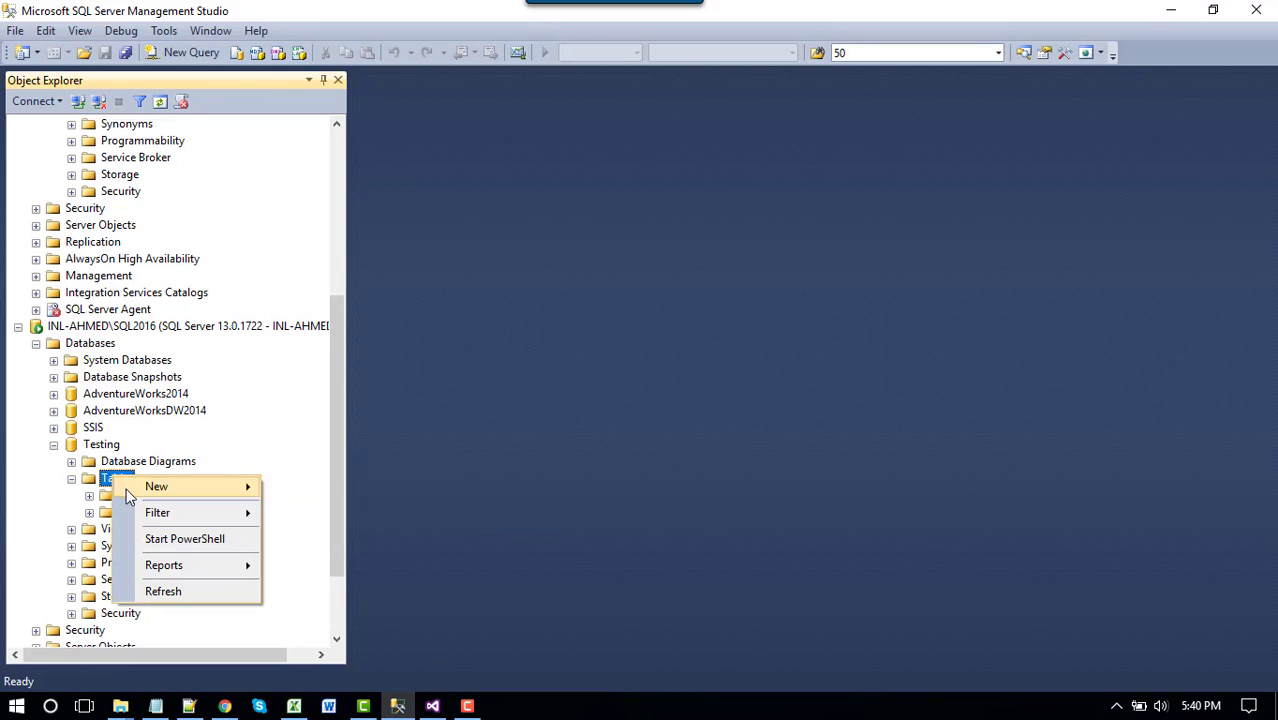
click(168, 595)
scroll(157, 512, down, 2)
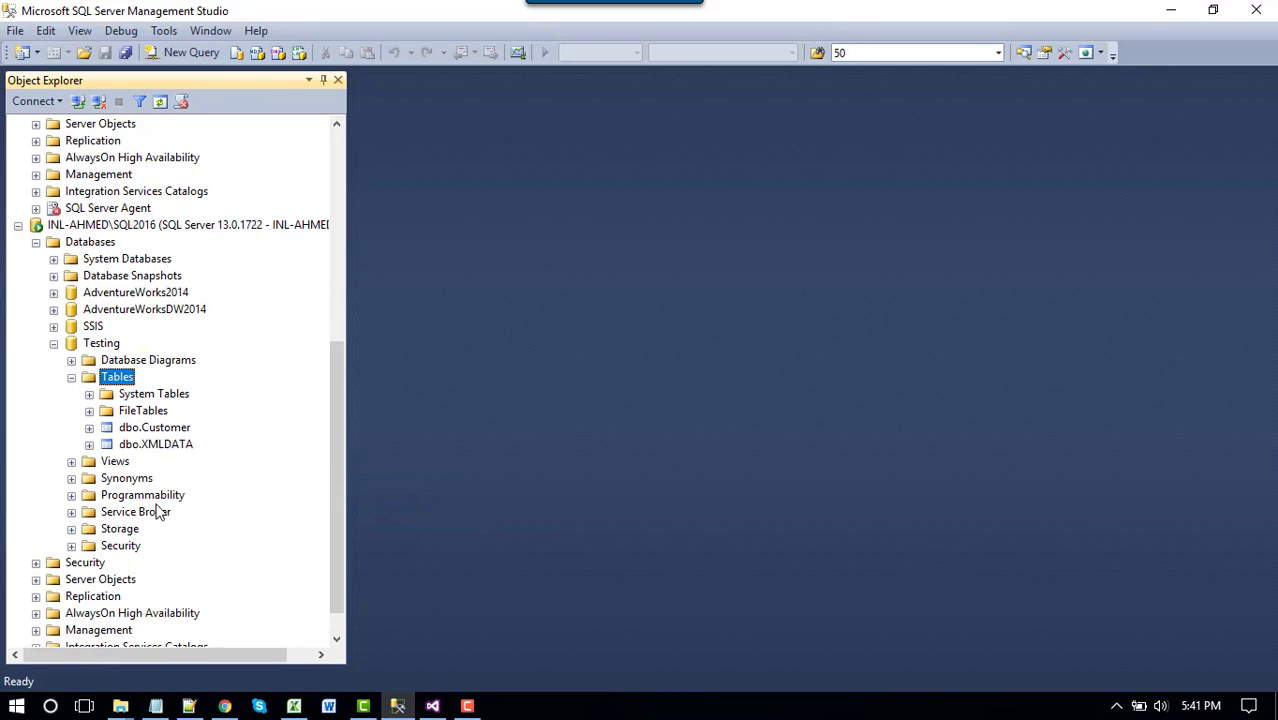
Step: Query the top 1000 rows of dbo.Customer in the SQL2016 Testing database and select all the returned rows
click(152, 428)
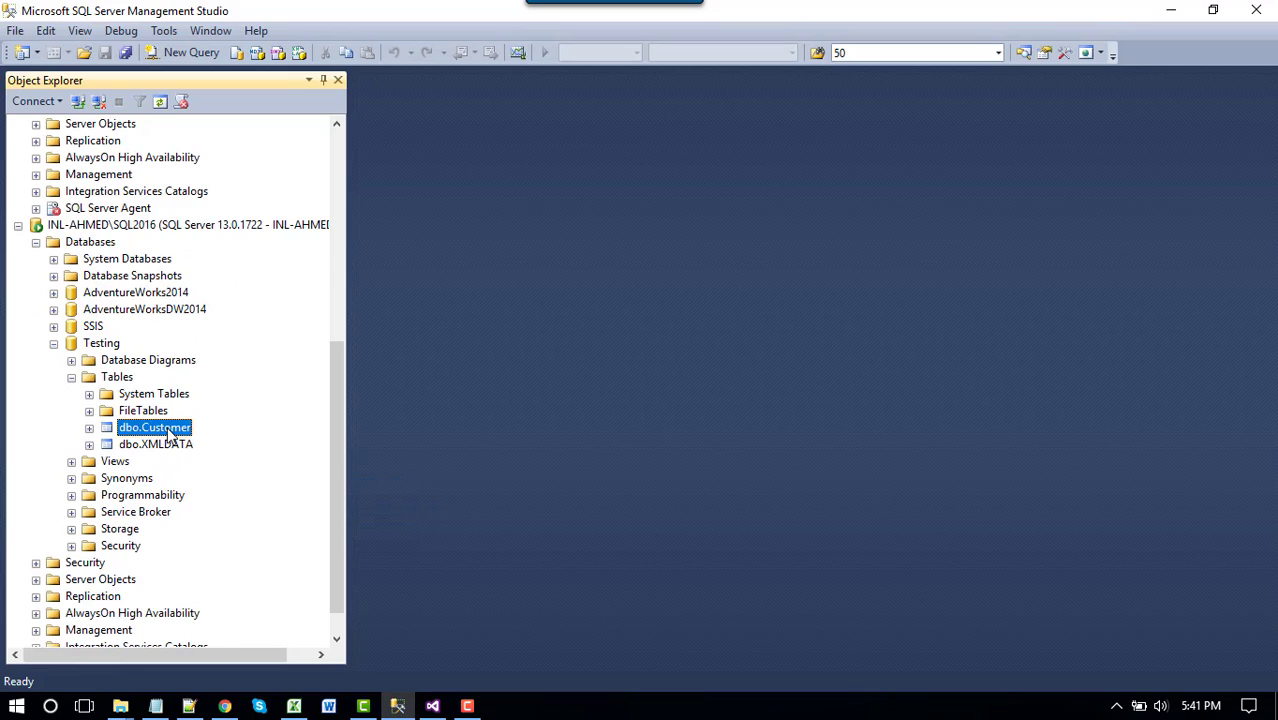
right_click(167, 428)
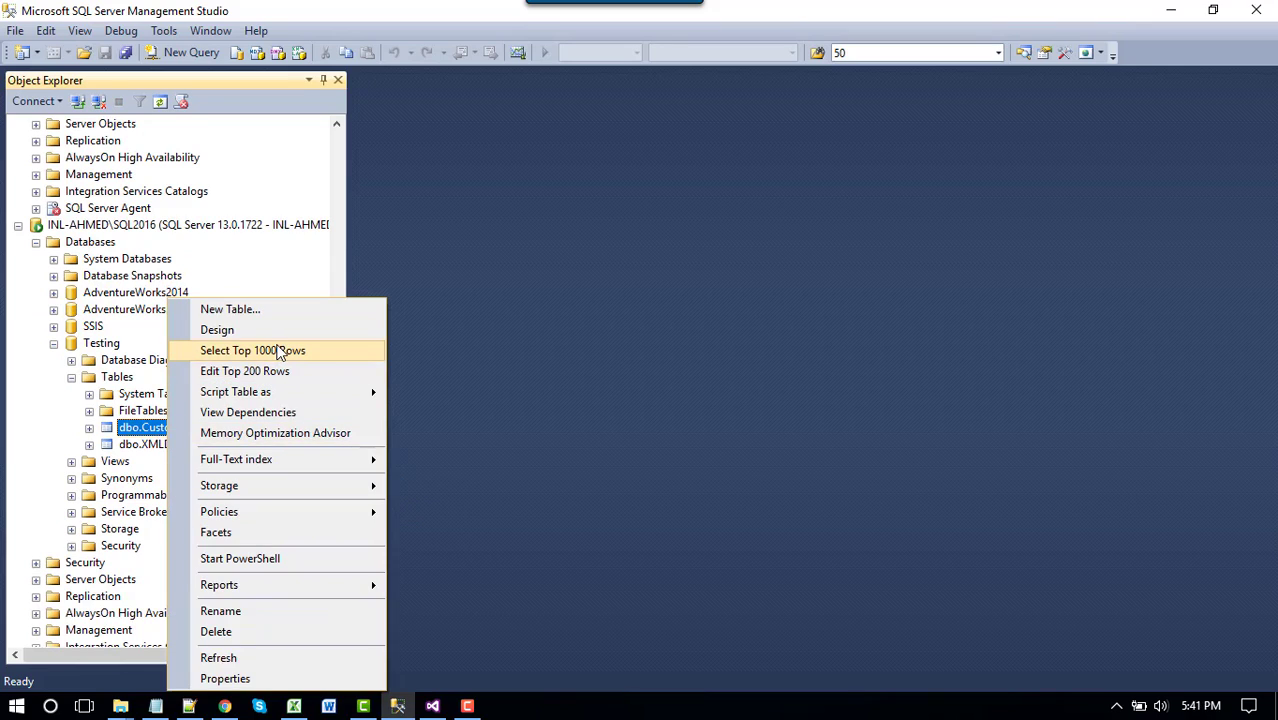
click(280, 352)
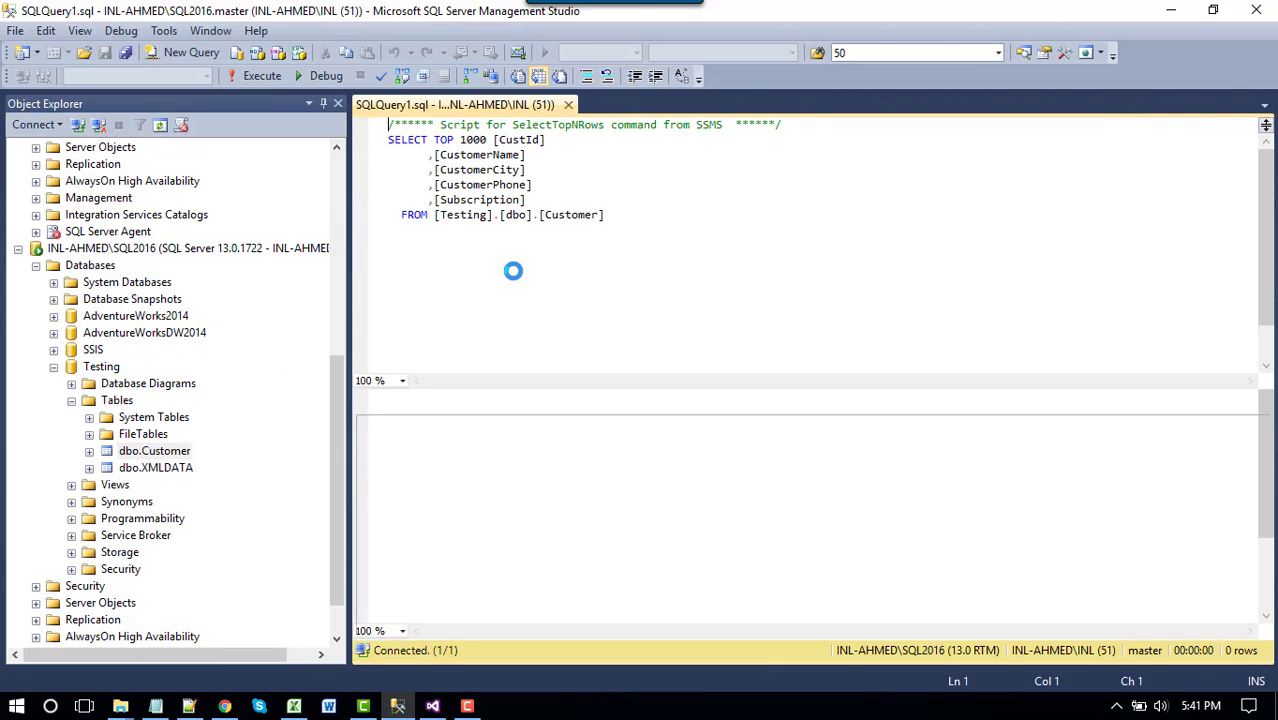
click(512, 479)
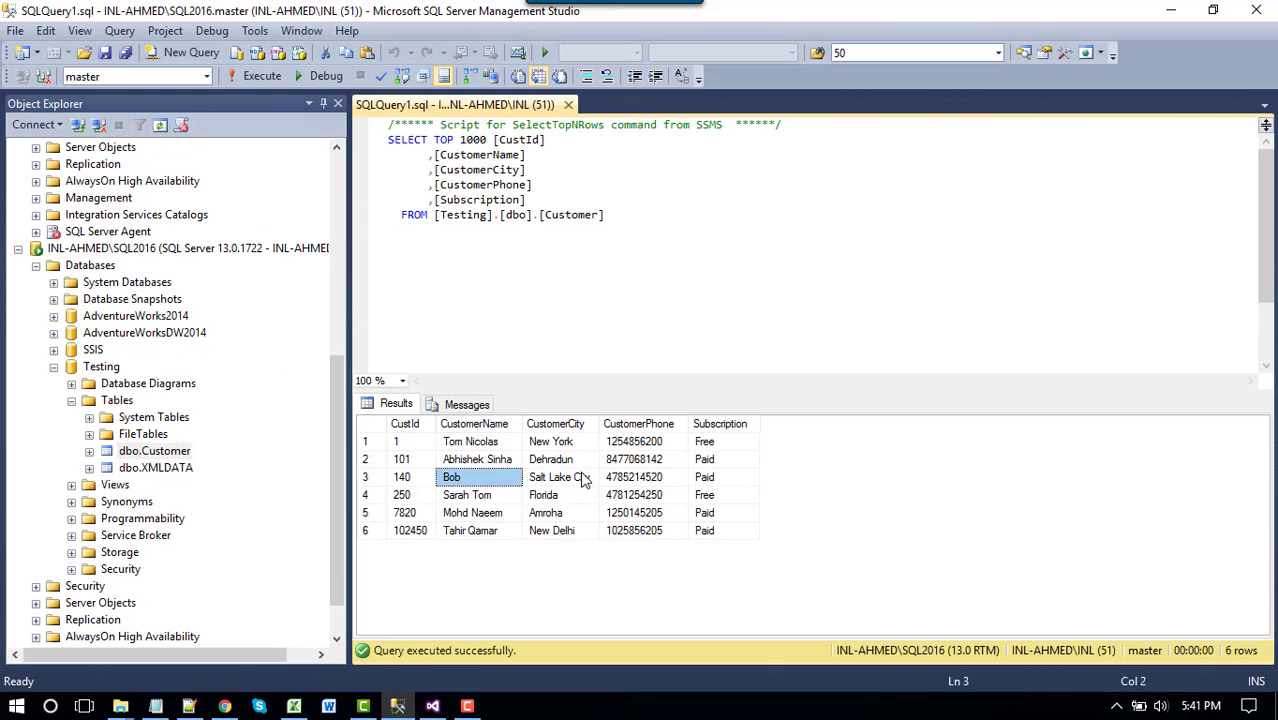
drag(405, 442, 740, 532)
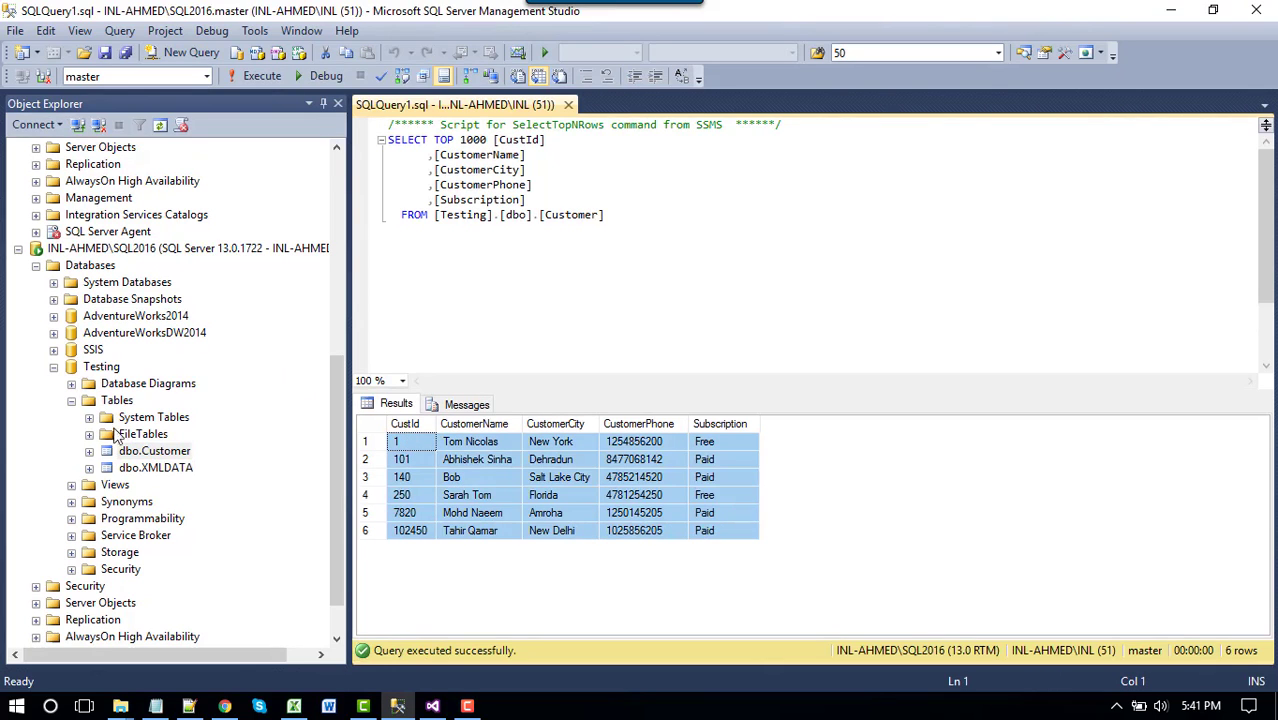
Step: Query the top 1000 rows of dbo.XMLDATA, remove TOP 1000 from the query and rerun it to check all rows
right_click(157, 467)
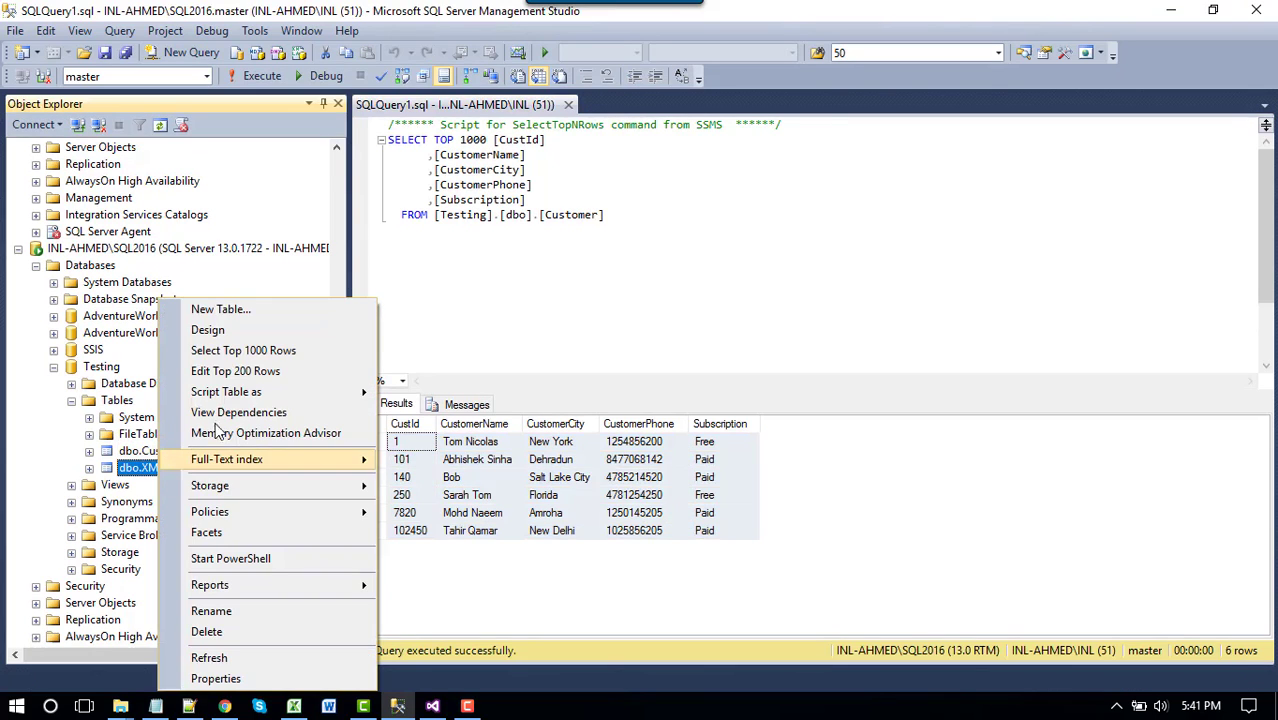
click(256, 351)
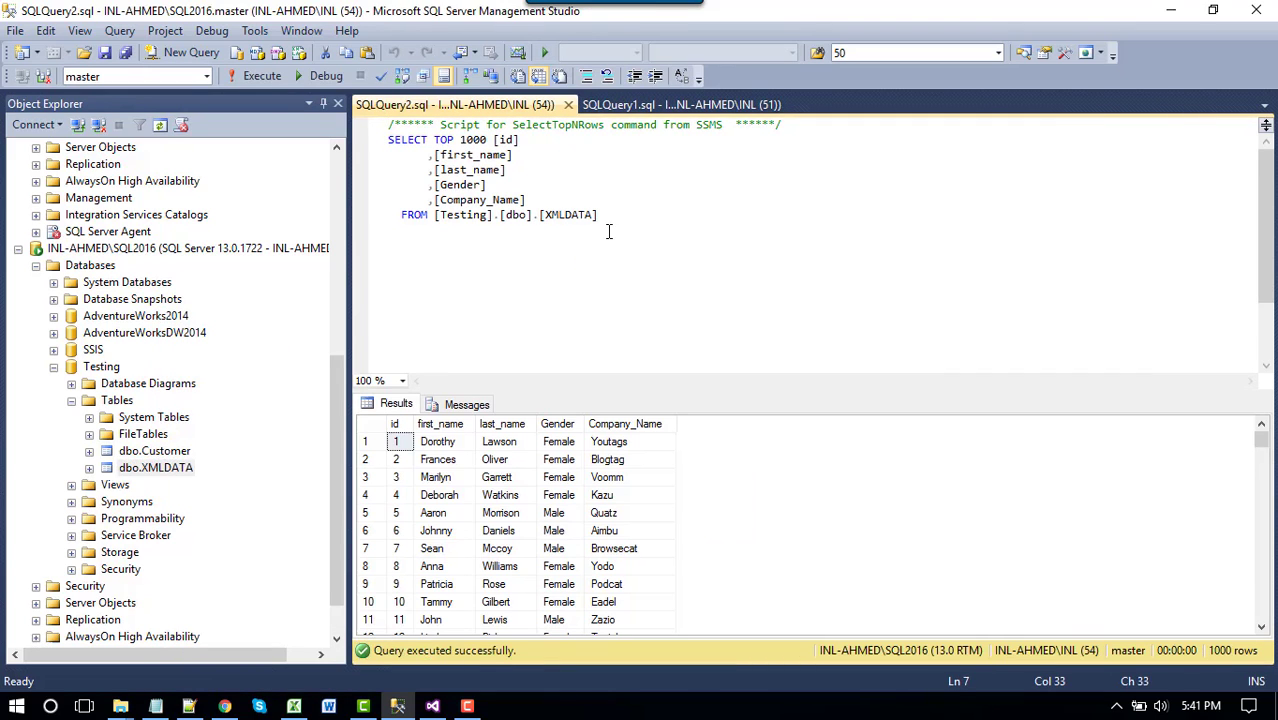
drag(434, 140, 489, 140)
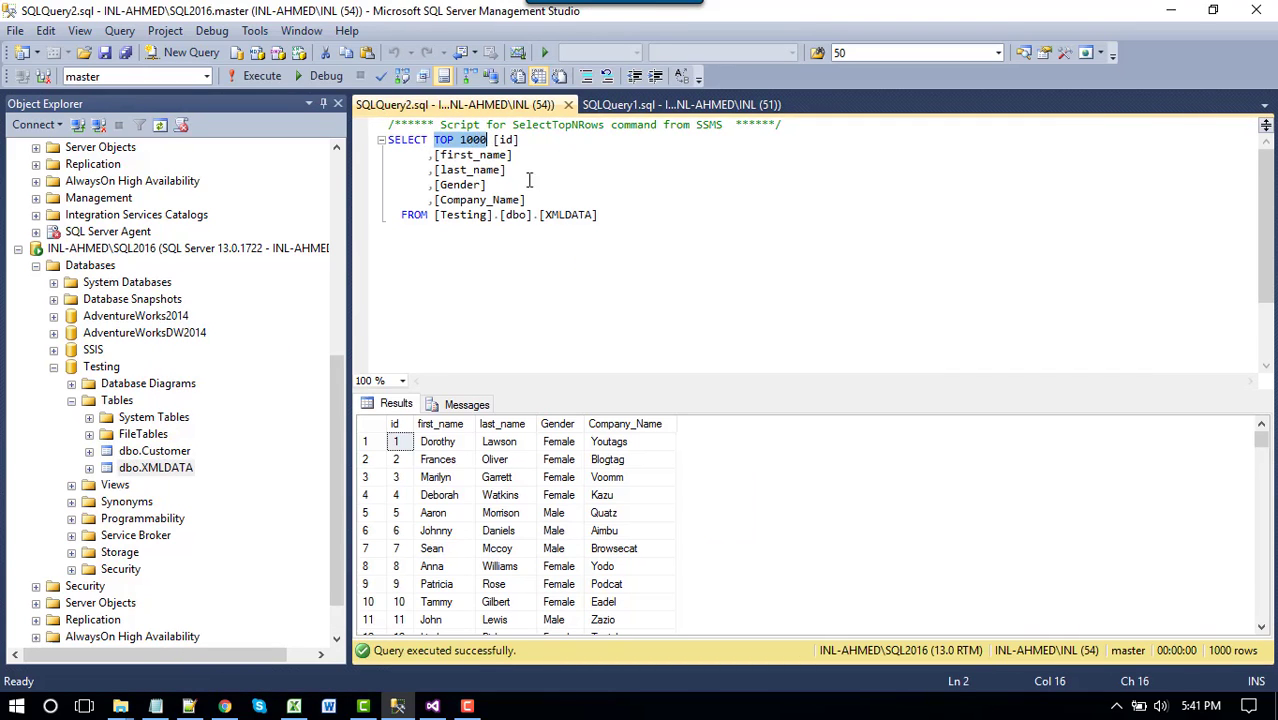
key(Delete)
key(F5)
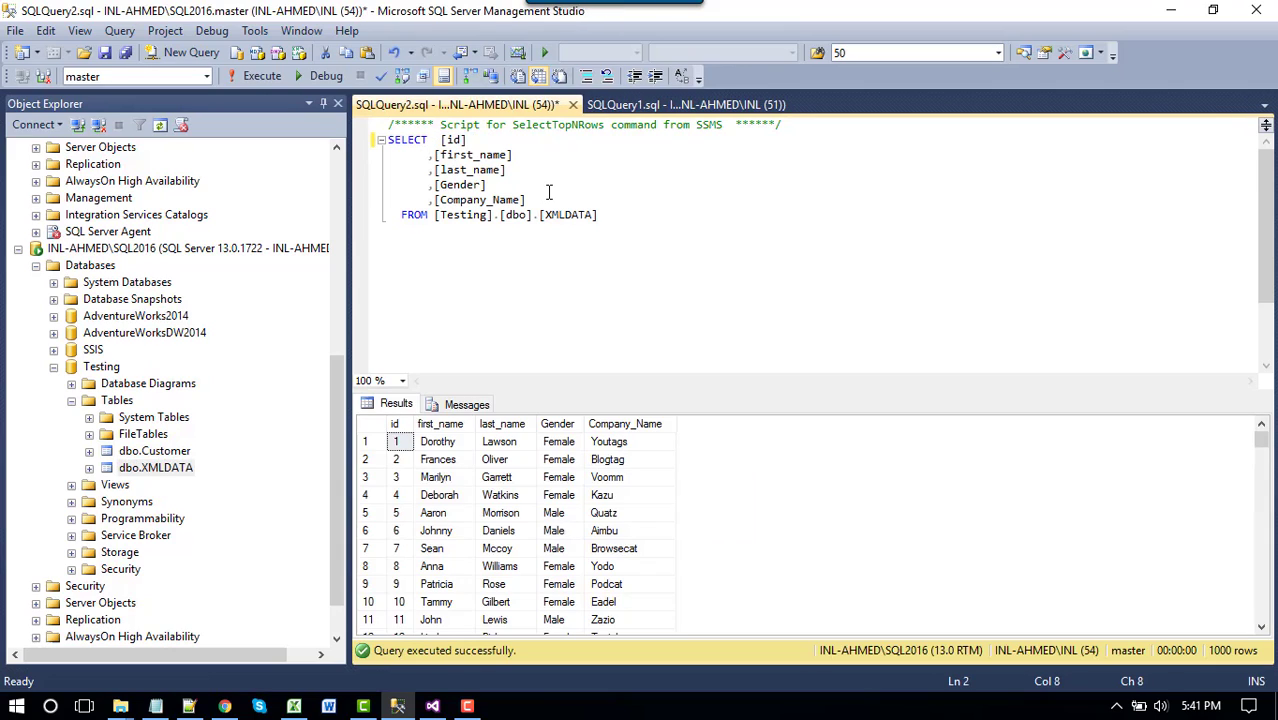
click(515, 477)
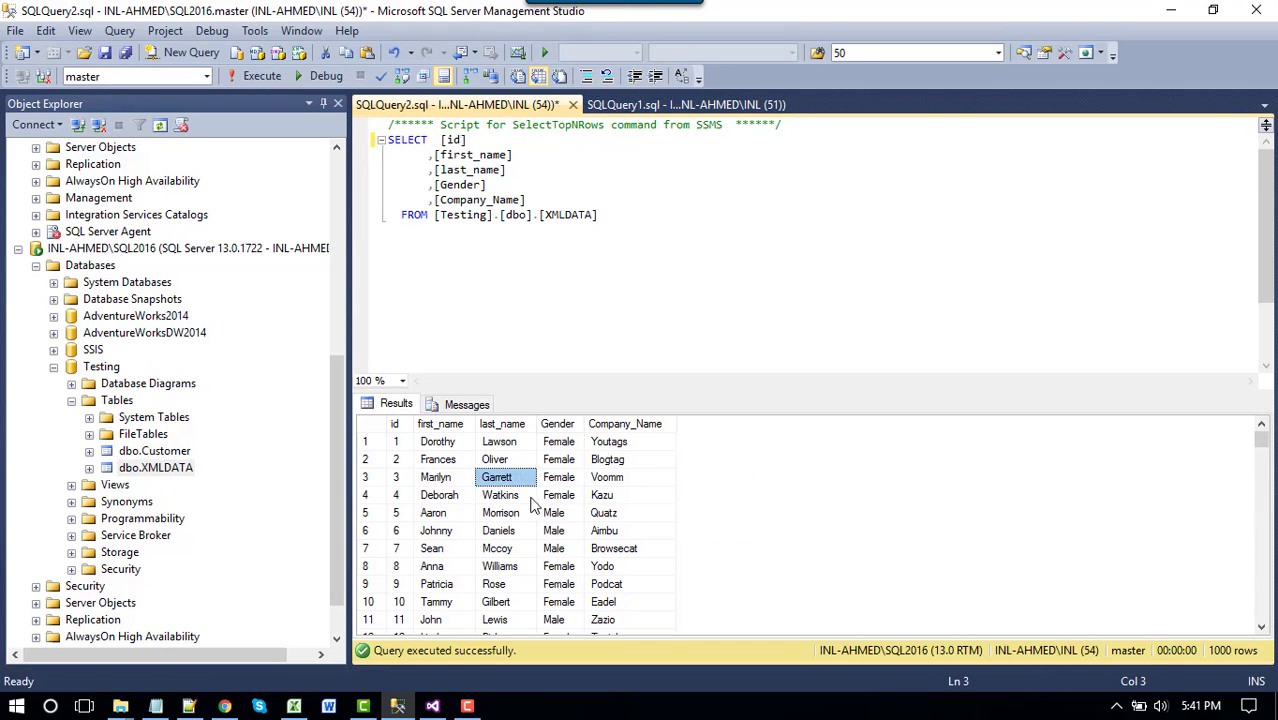
click(594, 531)
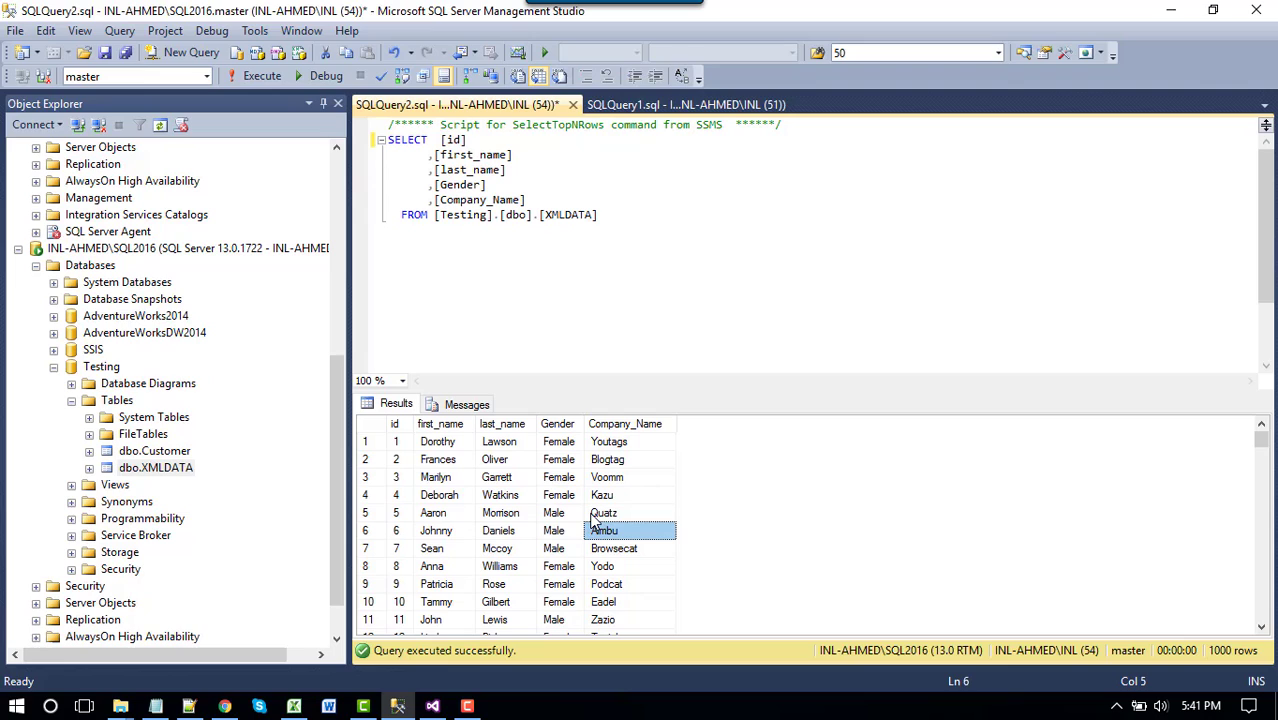